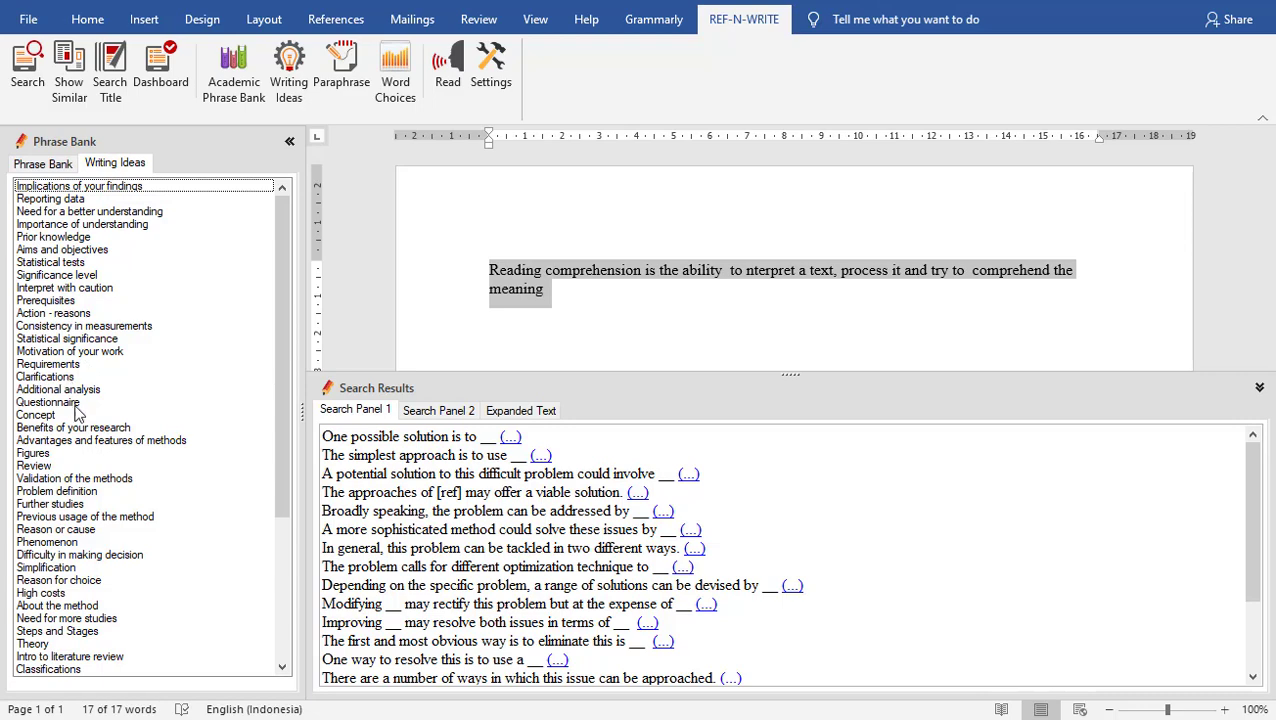
- Show the Problem definition phrases from Writing Ideas and clear the document's text selection
left_click(60, 491)
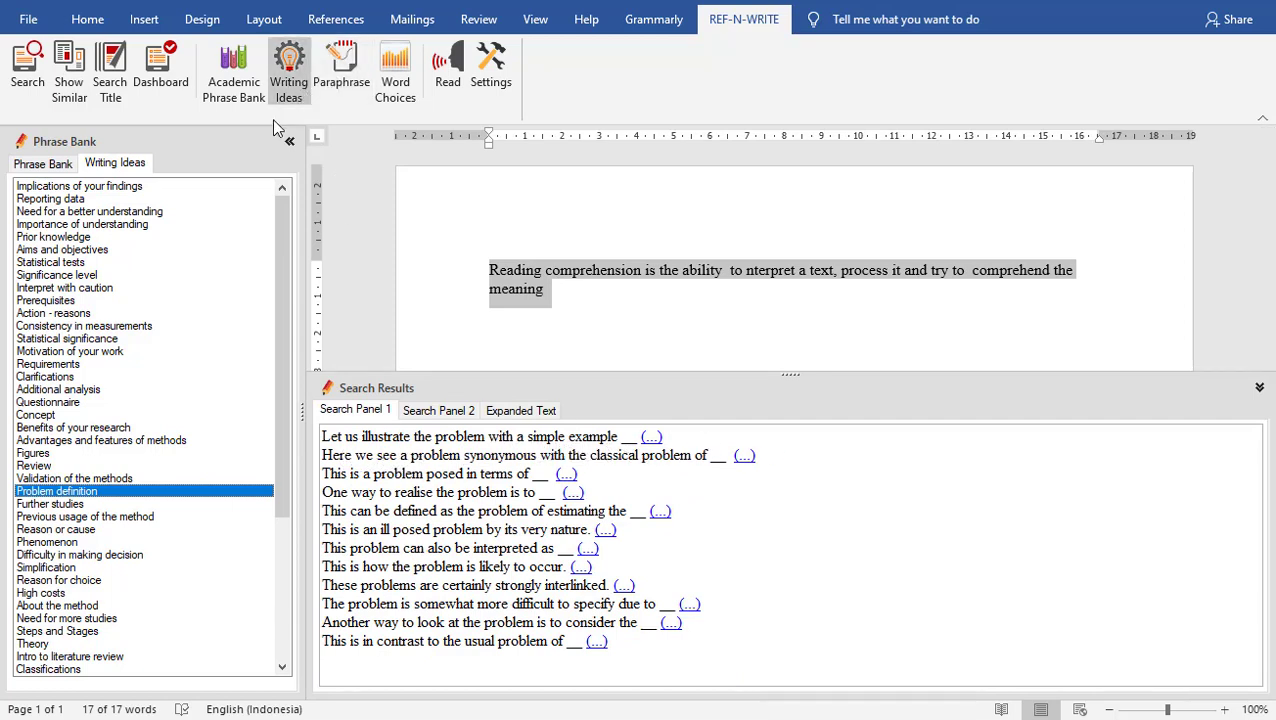
left_click(572, 299)
left_click_drag(566, 300, 490, 287)
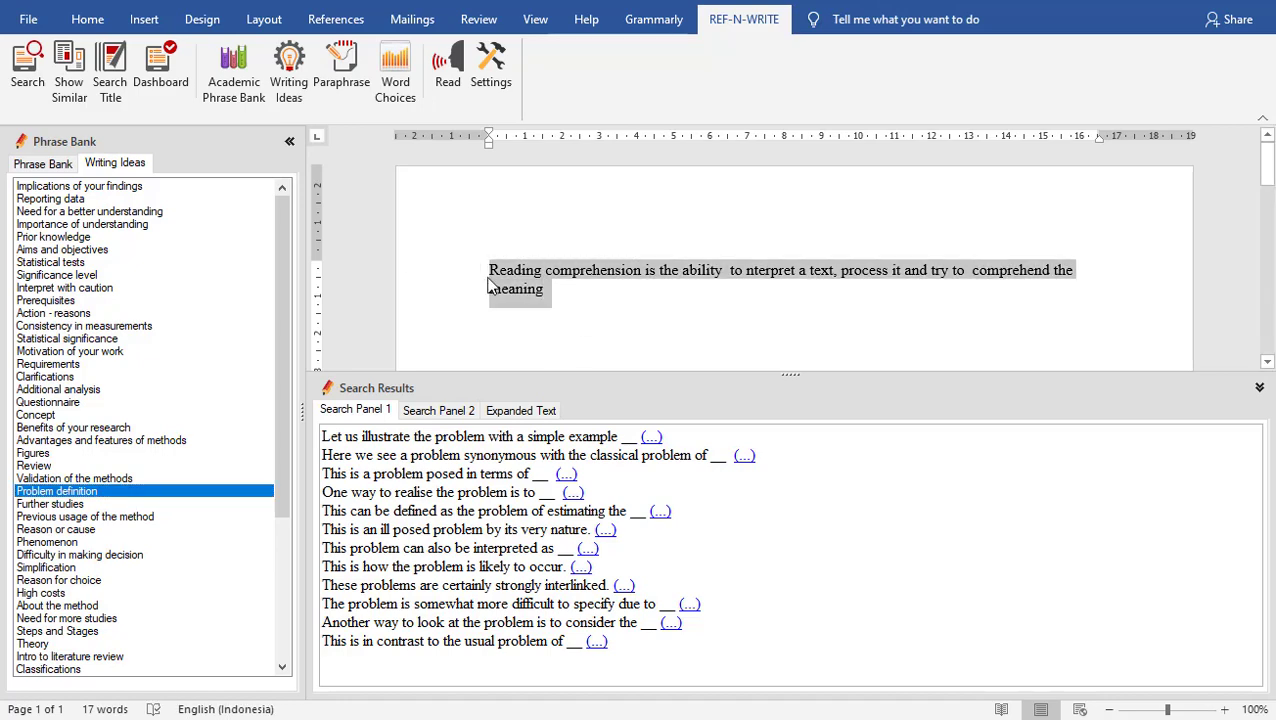
left_click(490, 287)
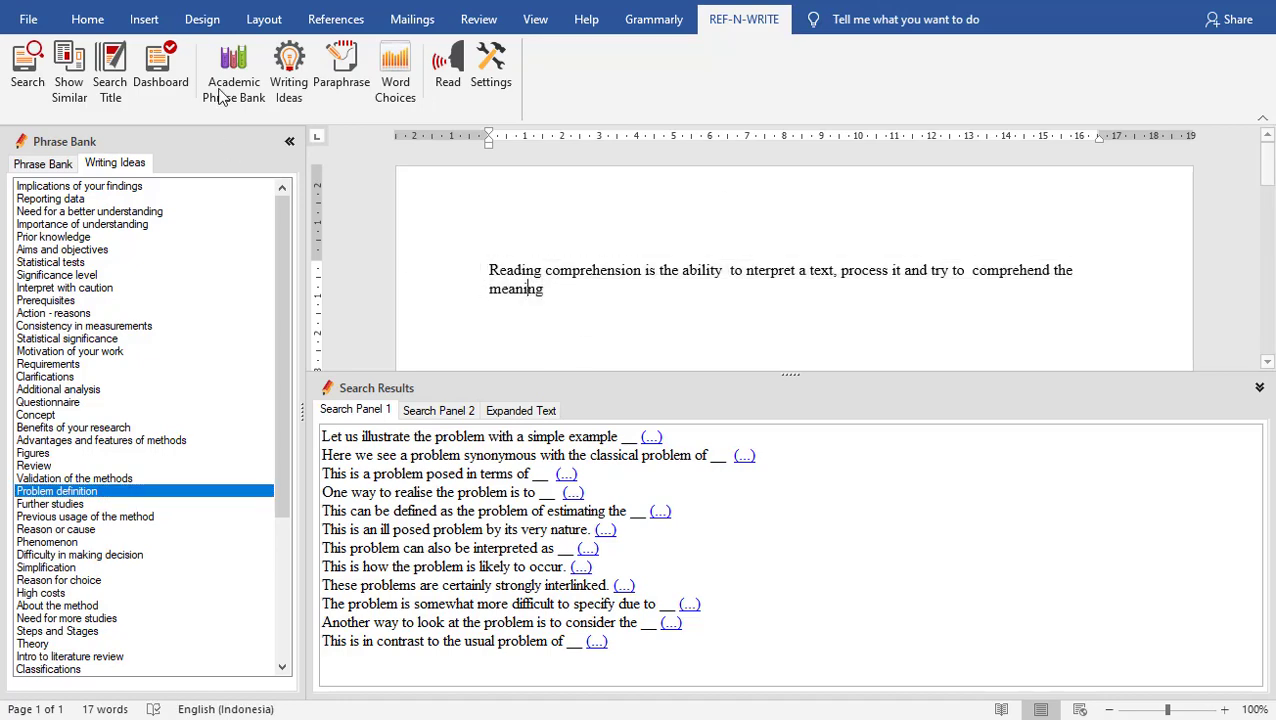
- Compare the collapsed Phrase Bank categories with the Writing Ideas topics, ending on the Phrase Bank with the search results hidden
left_click(48, 164)
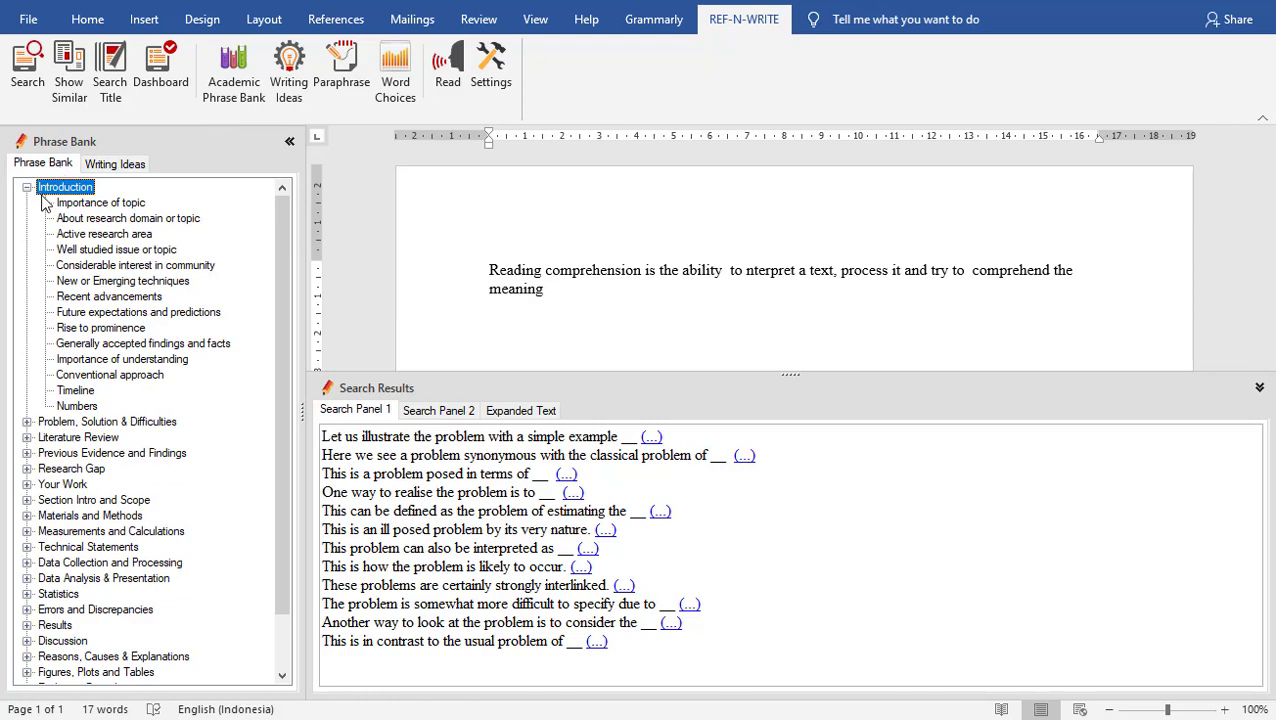
left_click(27, 188)
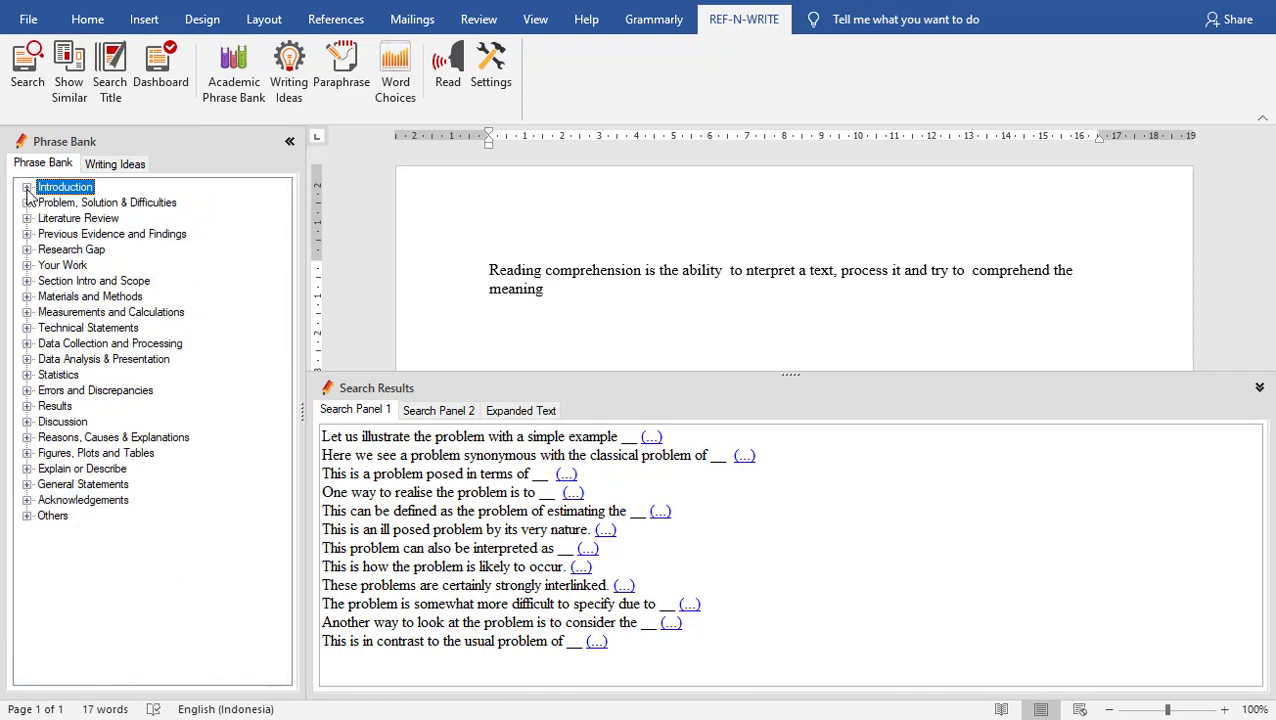
left_click(115, 165)
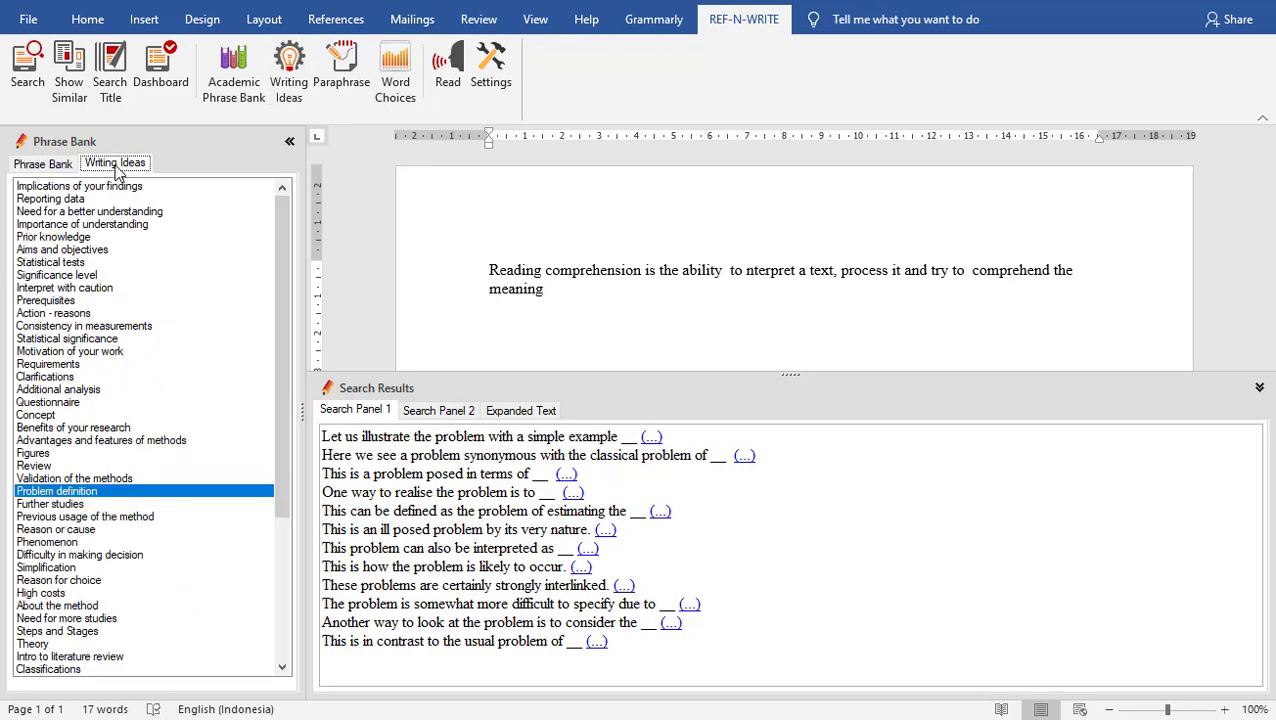
left_click(43, 165)
left_click(112, 166)
scroll(103, 320, "down", 6)
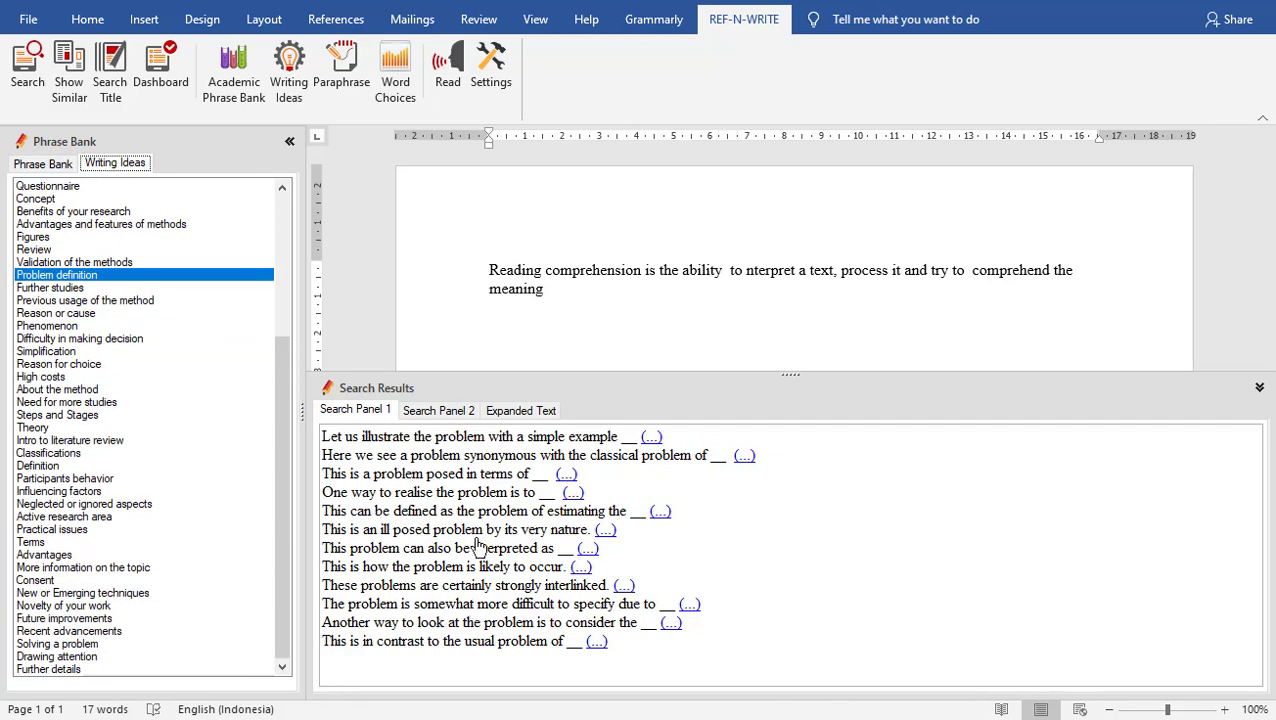
left_click(42, 164)
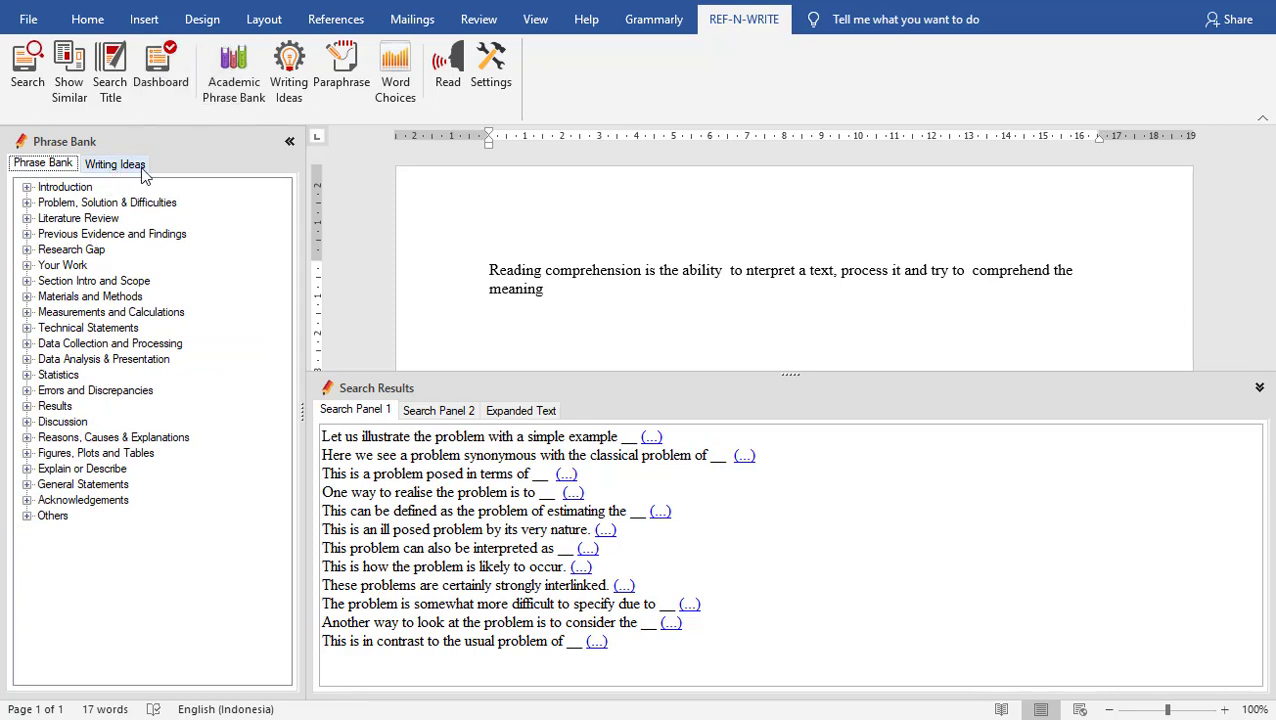
left_click(1259, 387)
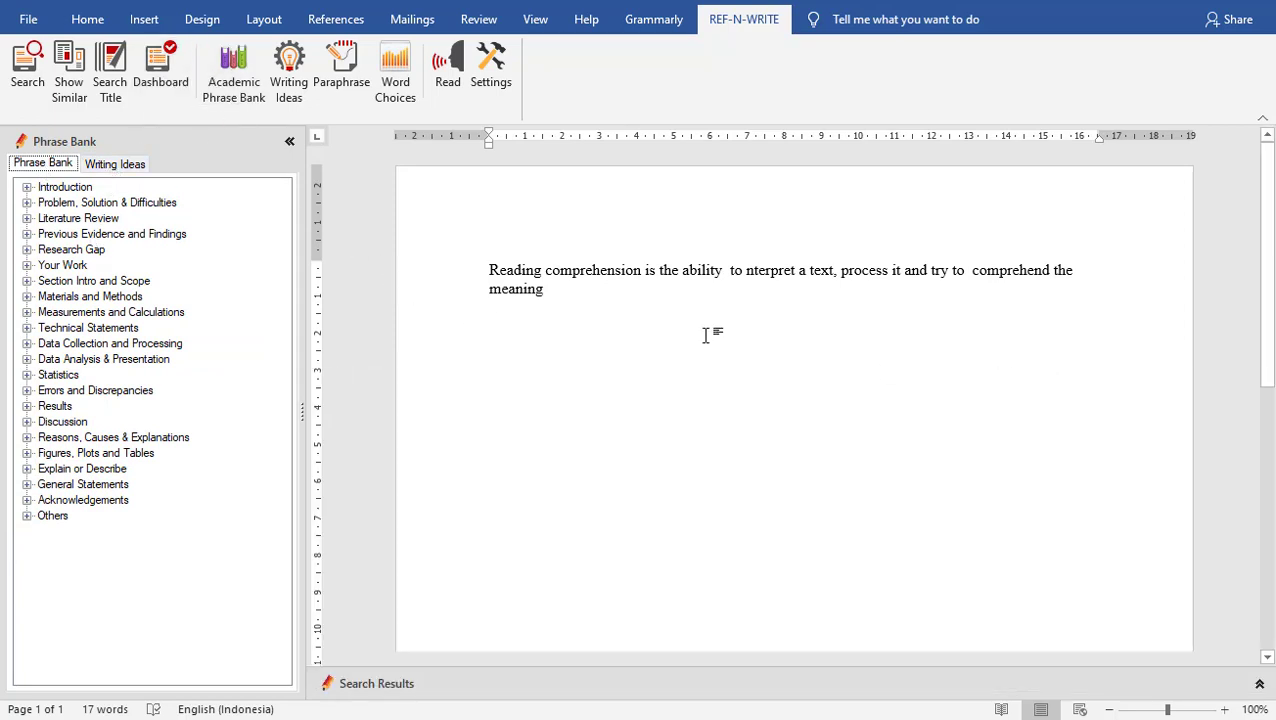
- Rename Library 5 as Dokumen in the REF-N-WRITE database controls
left_click(166, 90)
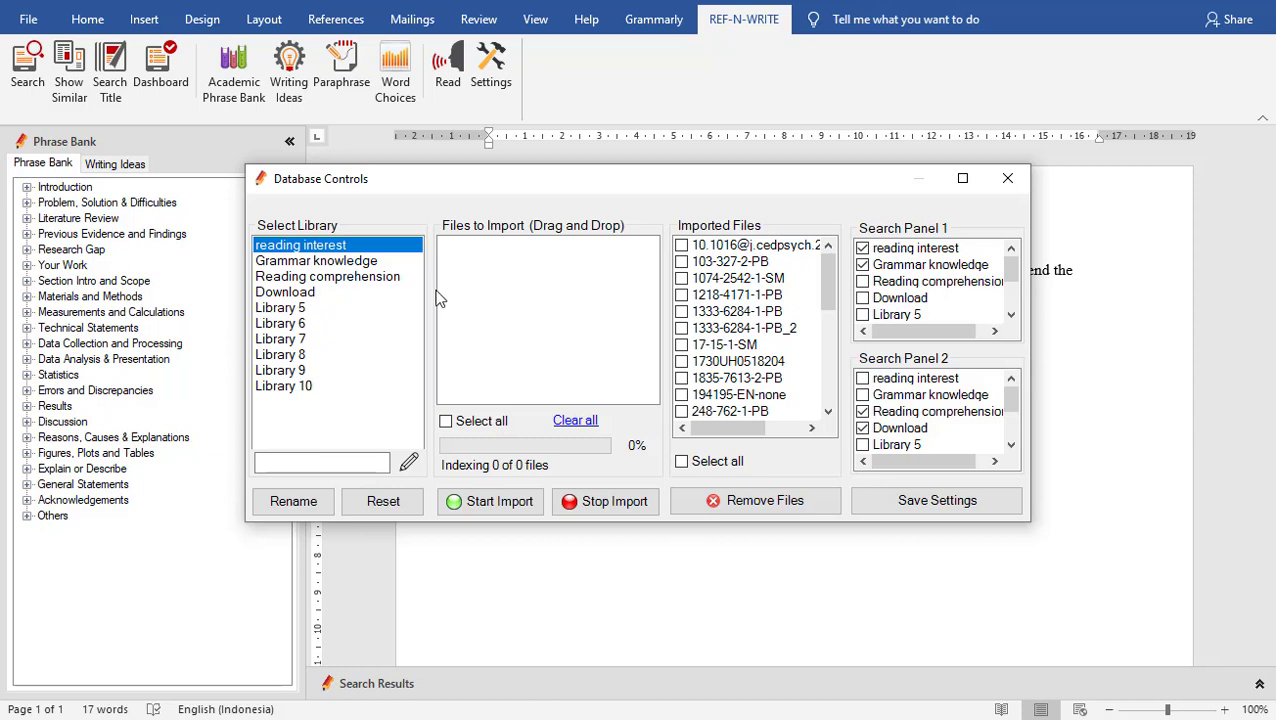
left_click(303, 310)
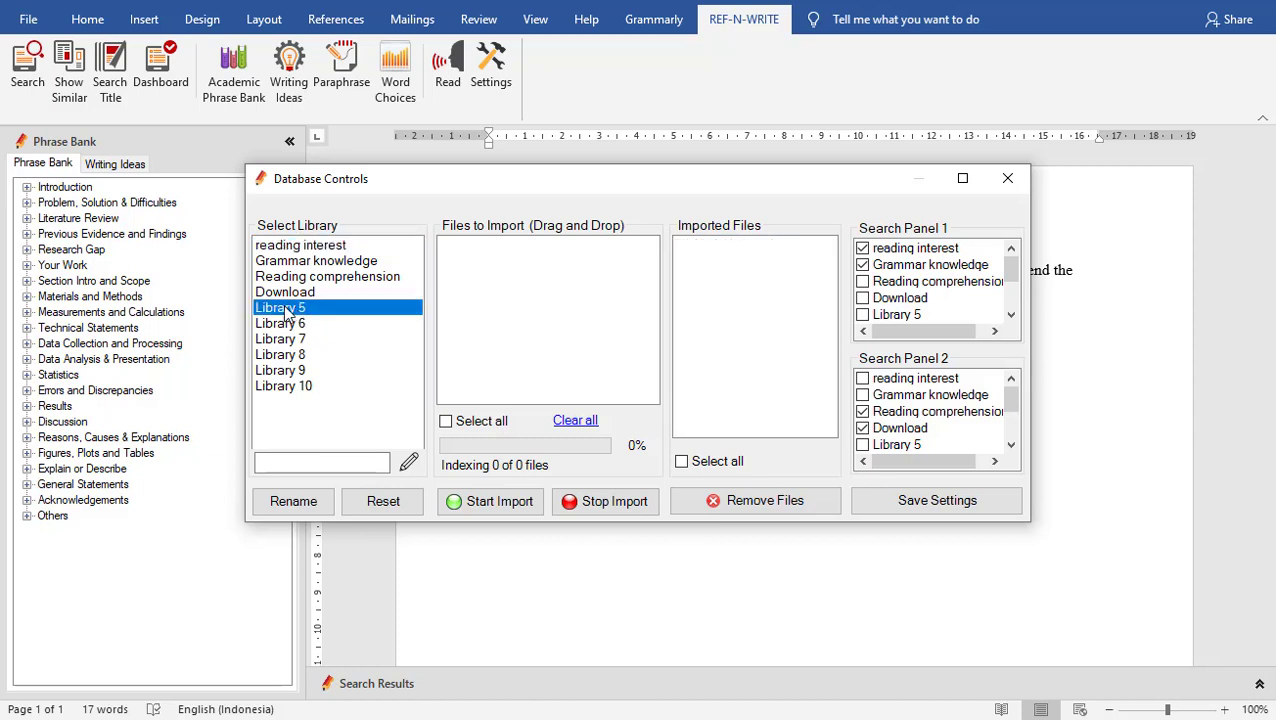
left_click(361, 463)
left_click(306, 503)
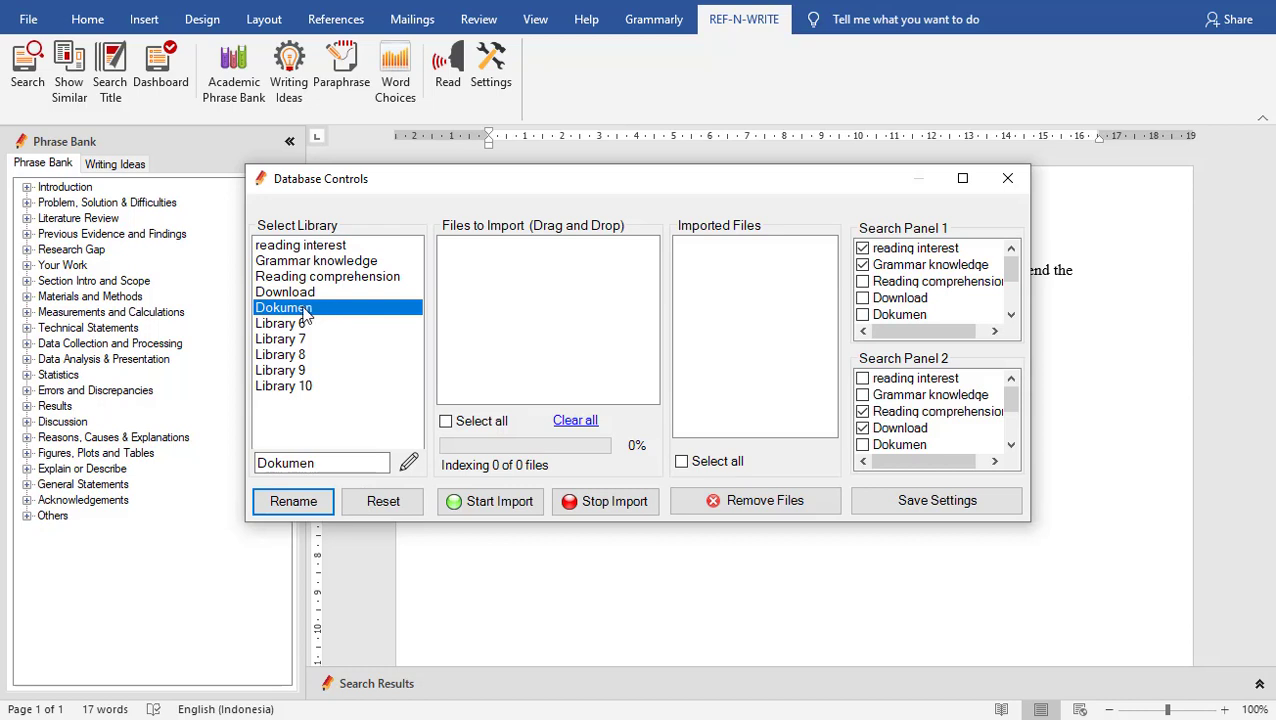
- Reset the Dokumen library's name to its default and rename it Dokumen again
scroll(913, 300, "down", 2)
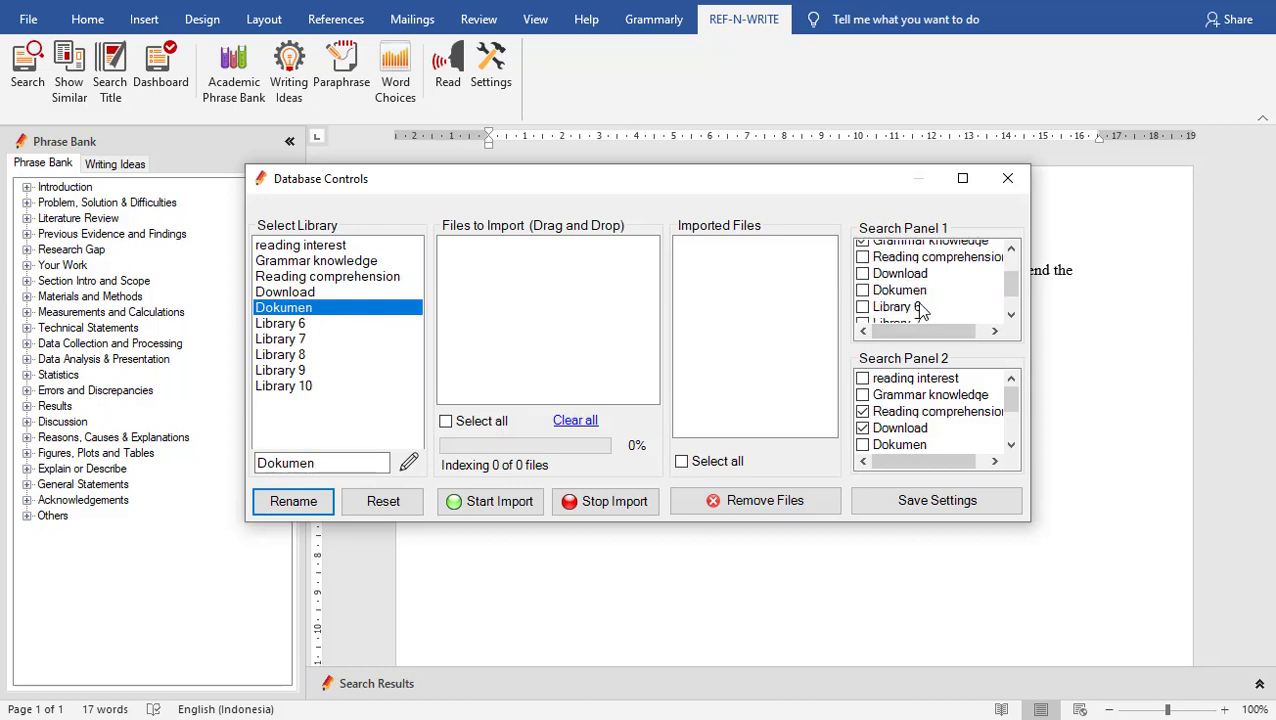
scroll(911, 291, "up", 2)
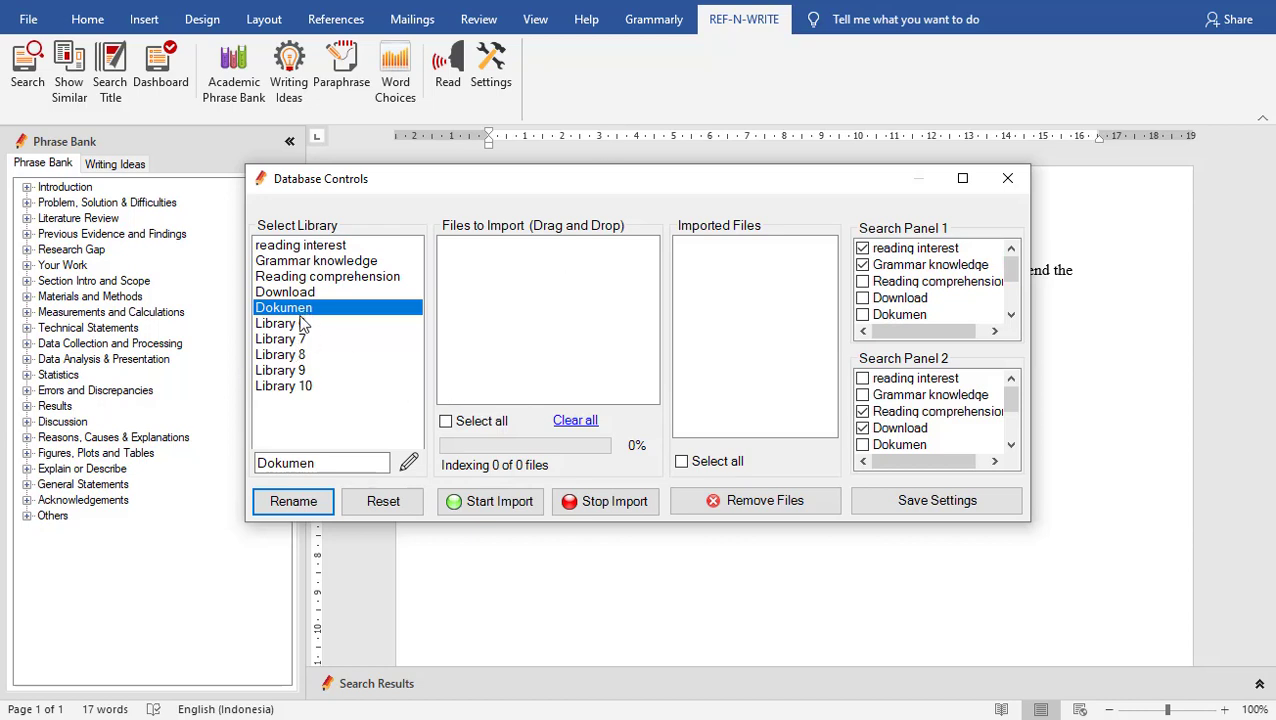
left_click(391, 504)
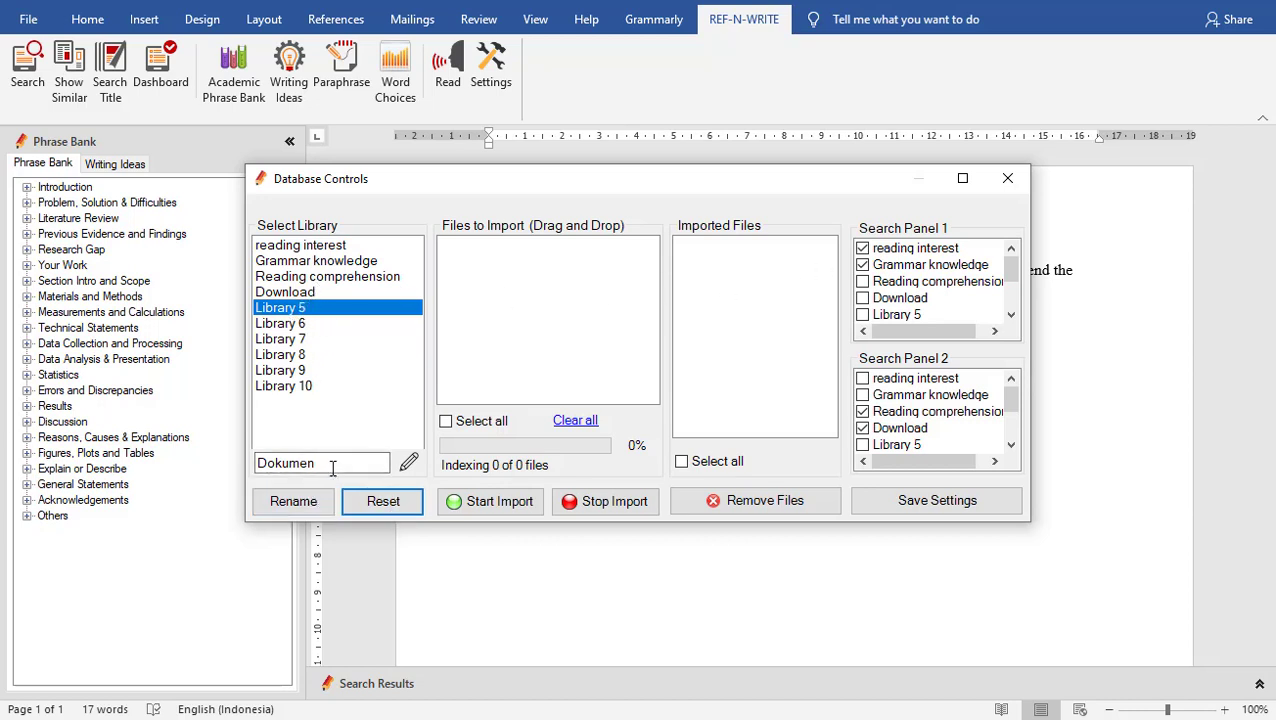
left_click(310, 506)
left_click(284, 314)
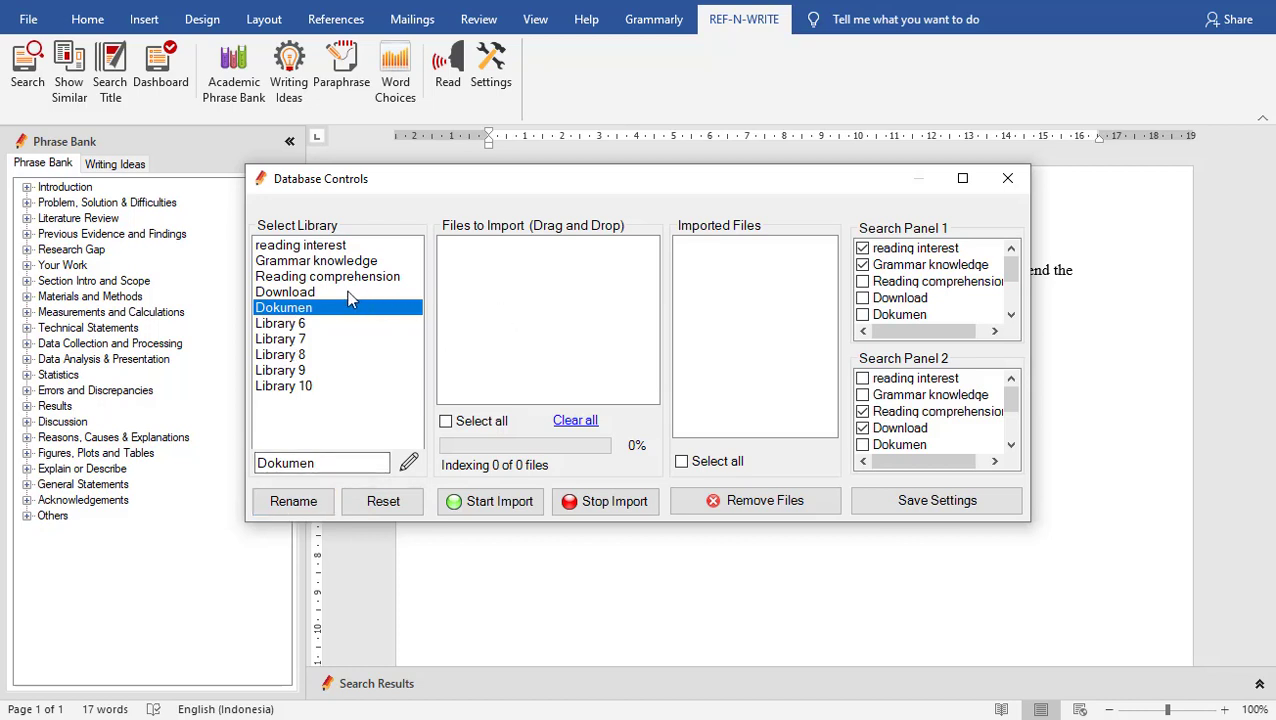
- Review the imported files of the reading interest, Grammar knowledge and Download libraries
left_click(296, 261)
left_click(302, 246)
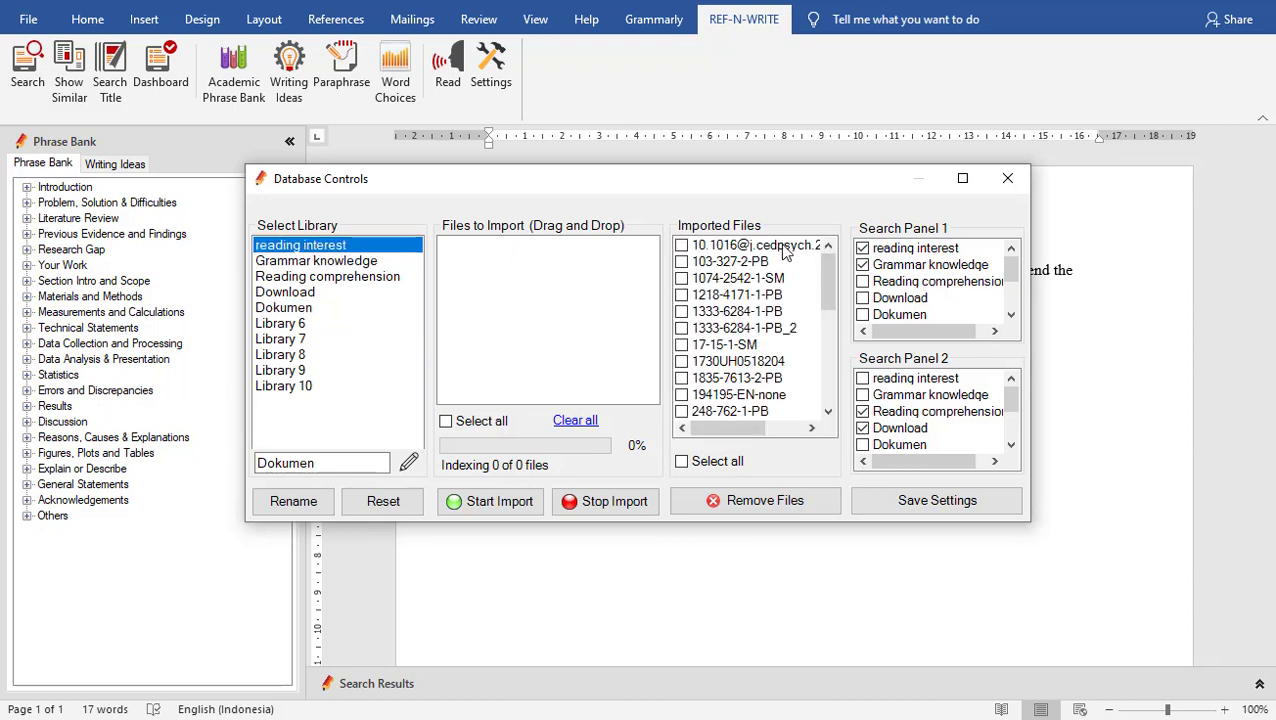
scroll(780, 268, "down", 5)
scroll(780, 268, "down", 1)
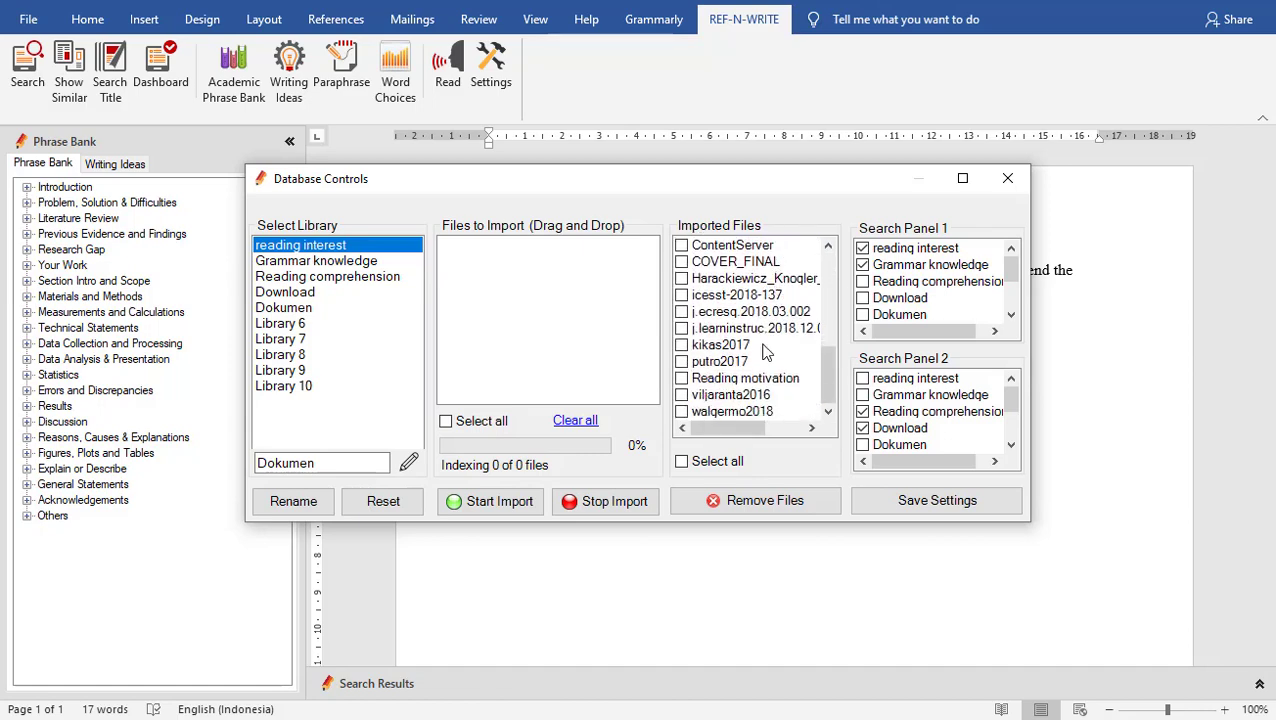
left_click(322, 248)
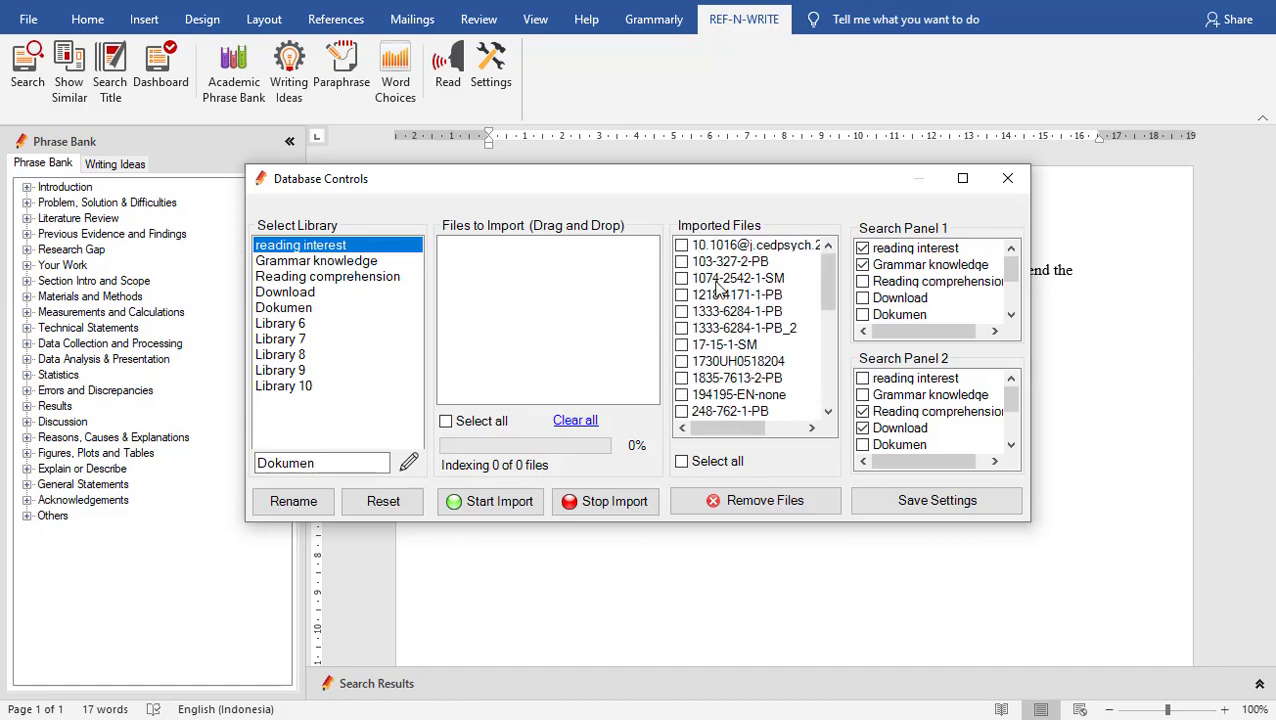
left_click(313, 262)
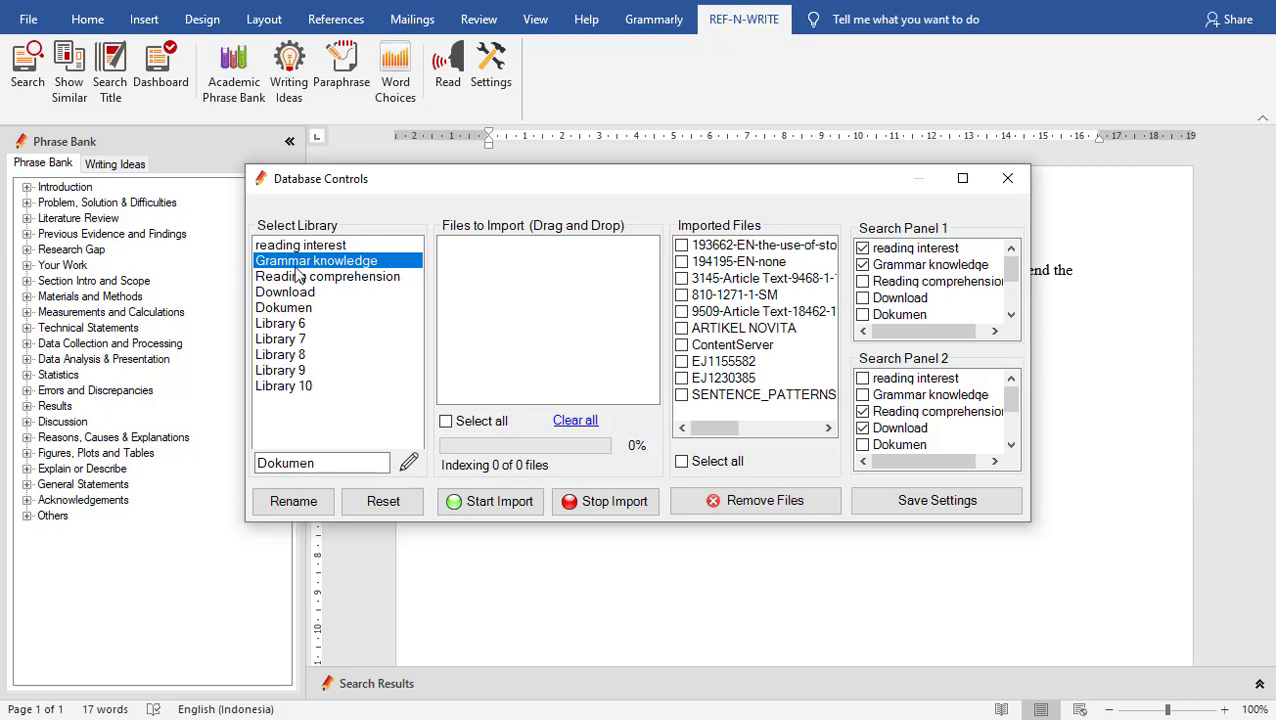
left_click(296, 294)
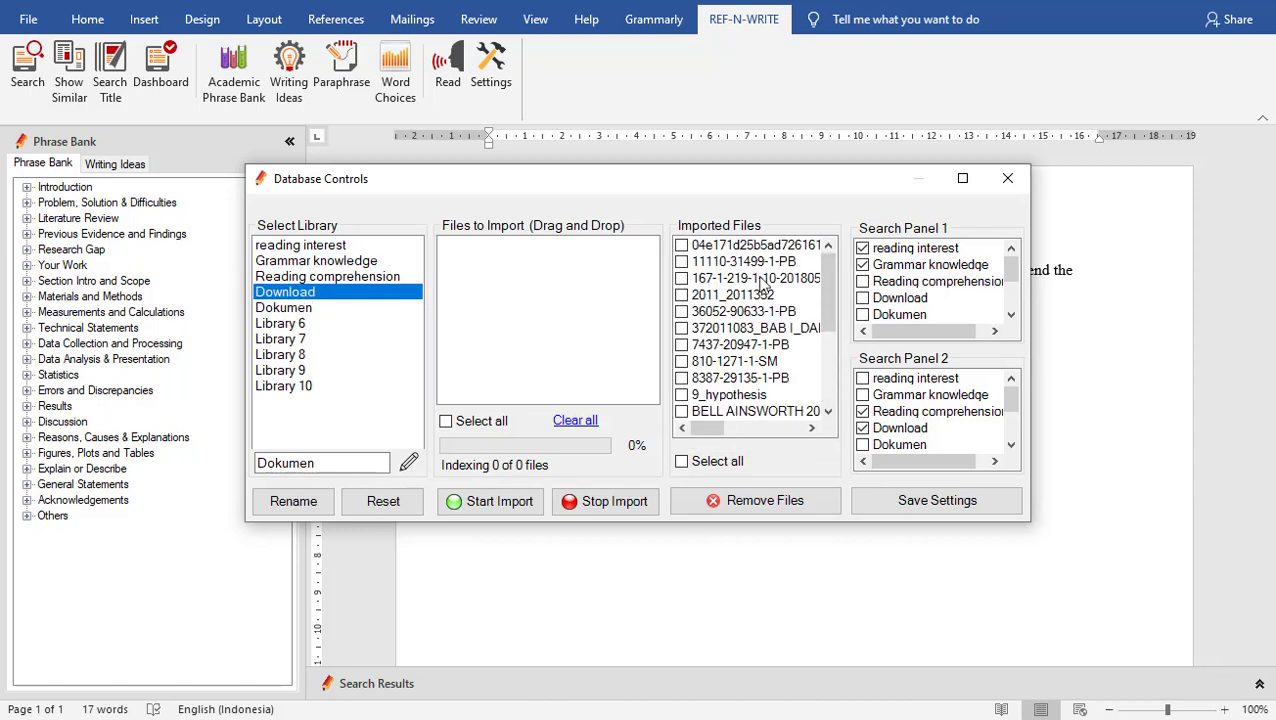
- Switch to File Explorer and add spiel2016 from the Downloads folder to the Dokumen library's files to import
left_click(308, 309)
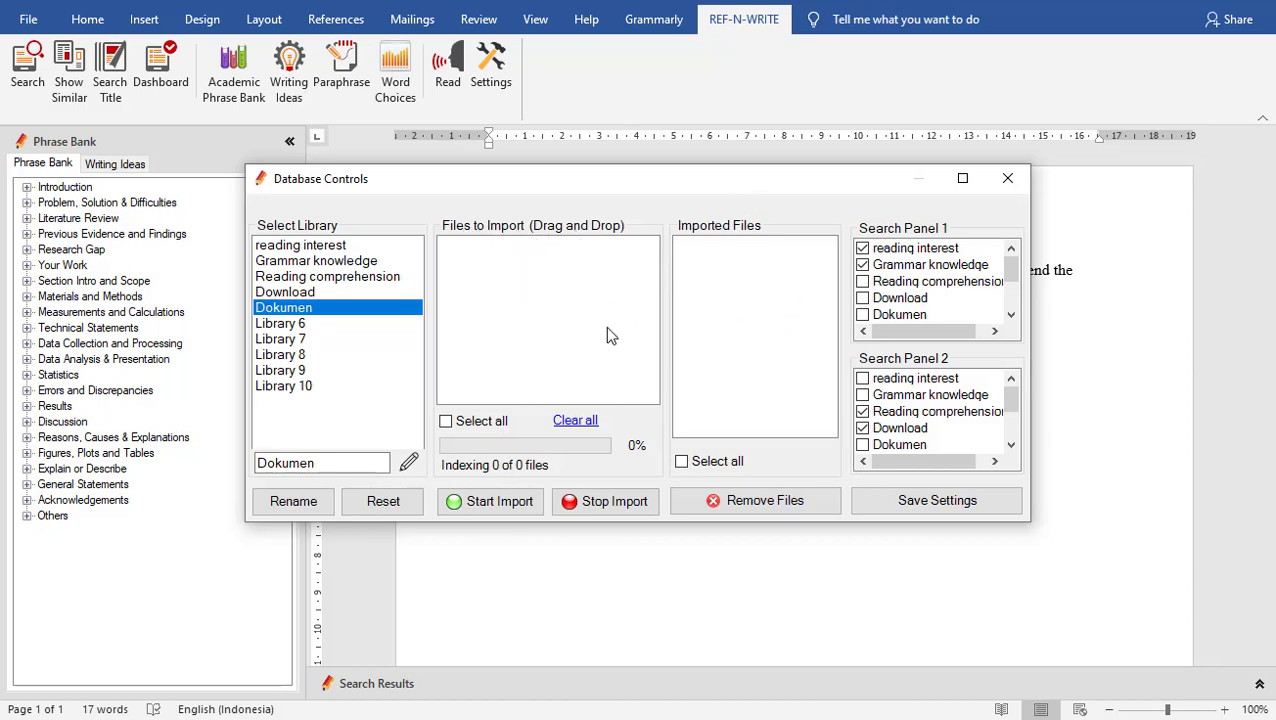
key("alt+Tab")
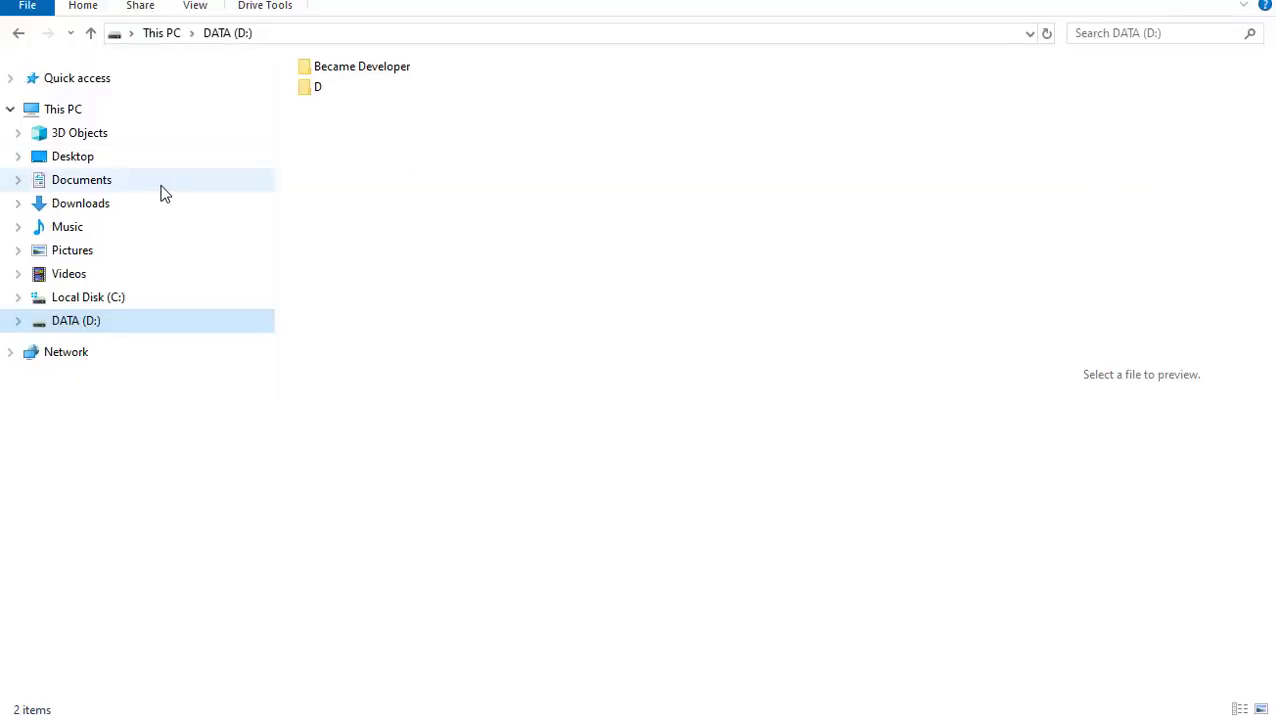
left_click(162, 181)
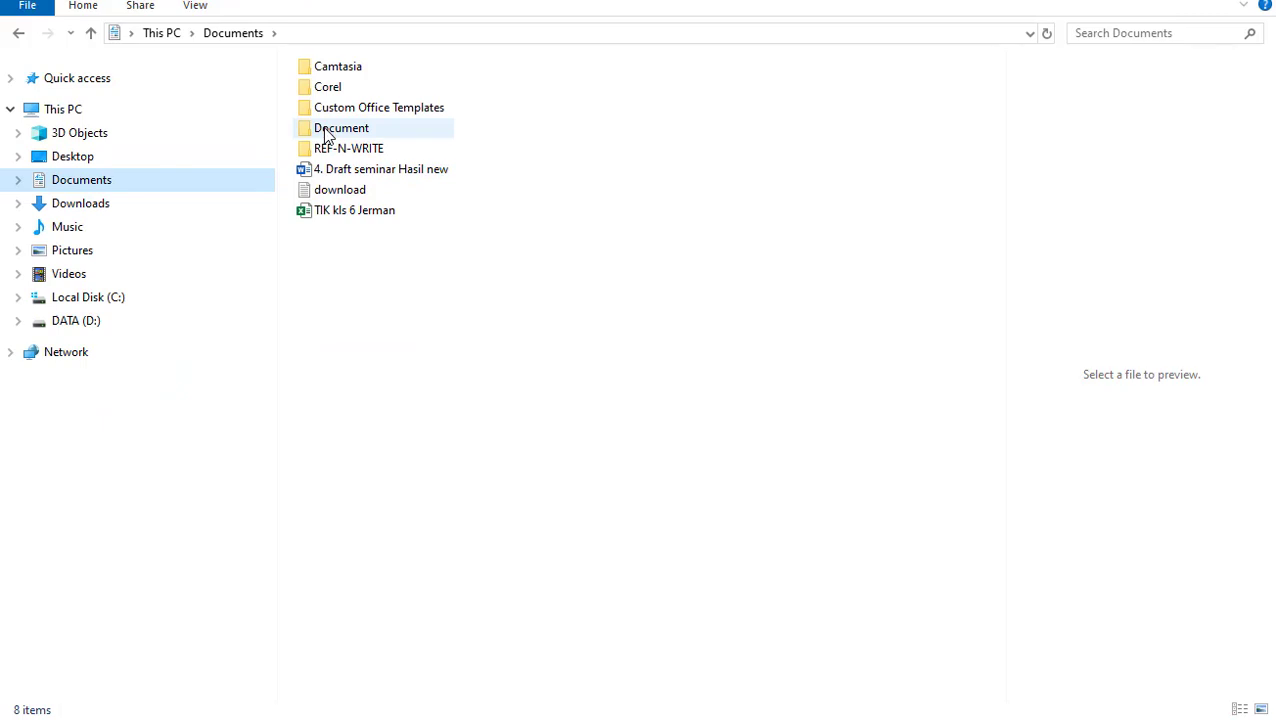
left_click(327, 136)
left_click(101, 207)
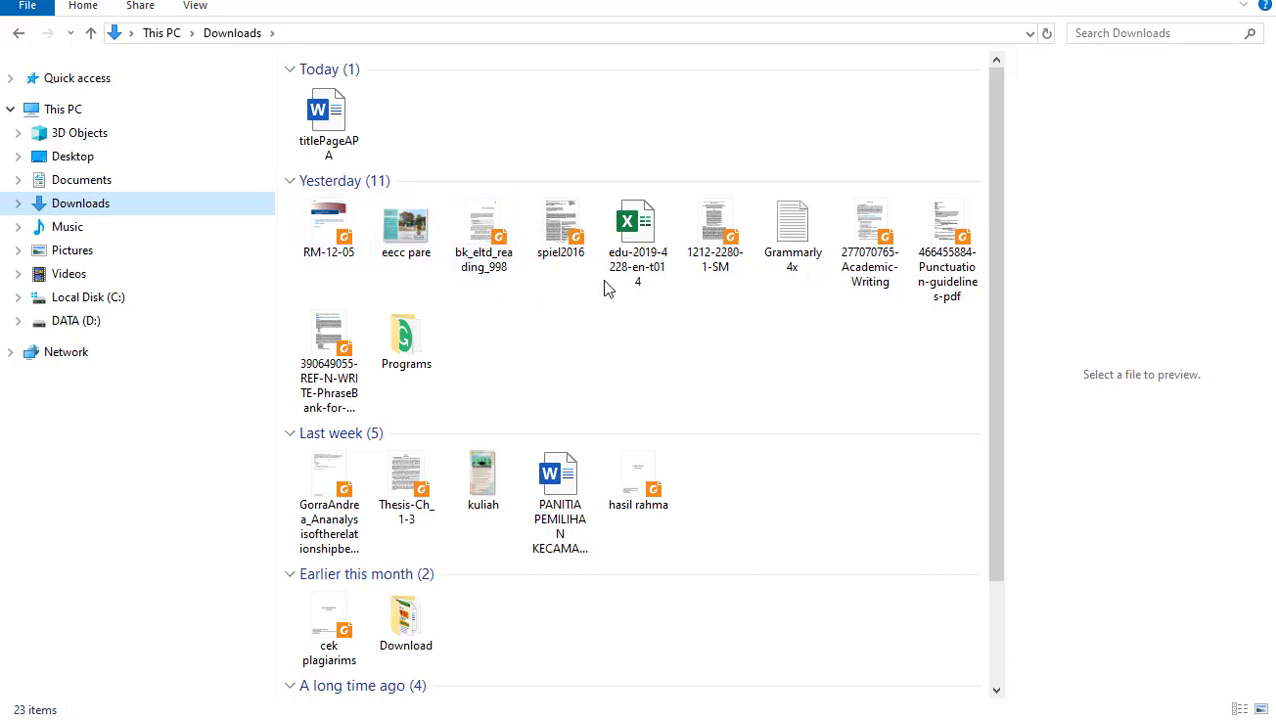
left_click(560, 235)
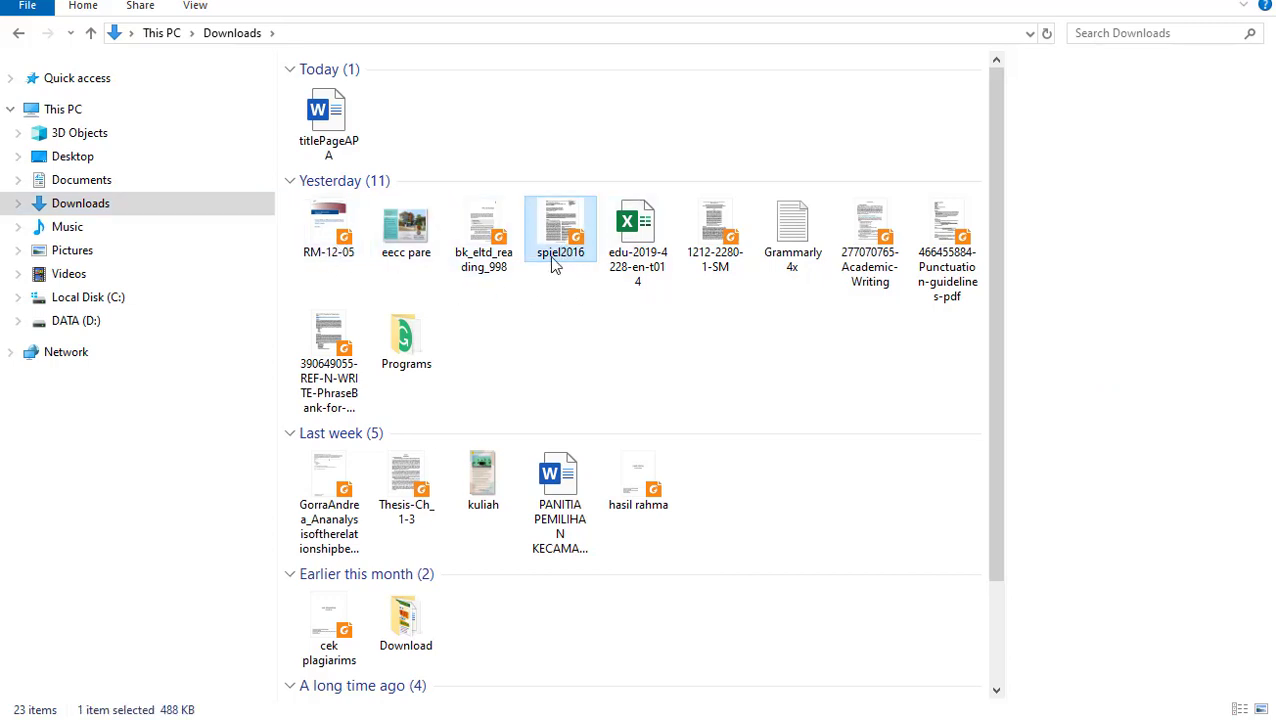
left_click_drag(556, 262, 536, 309)
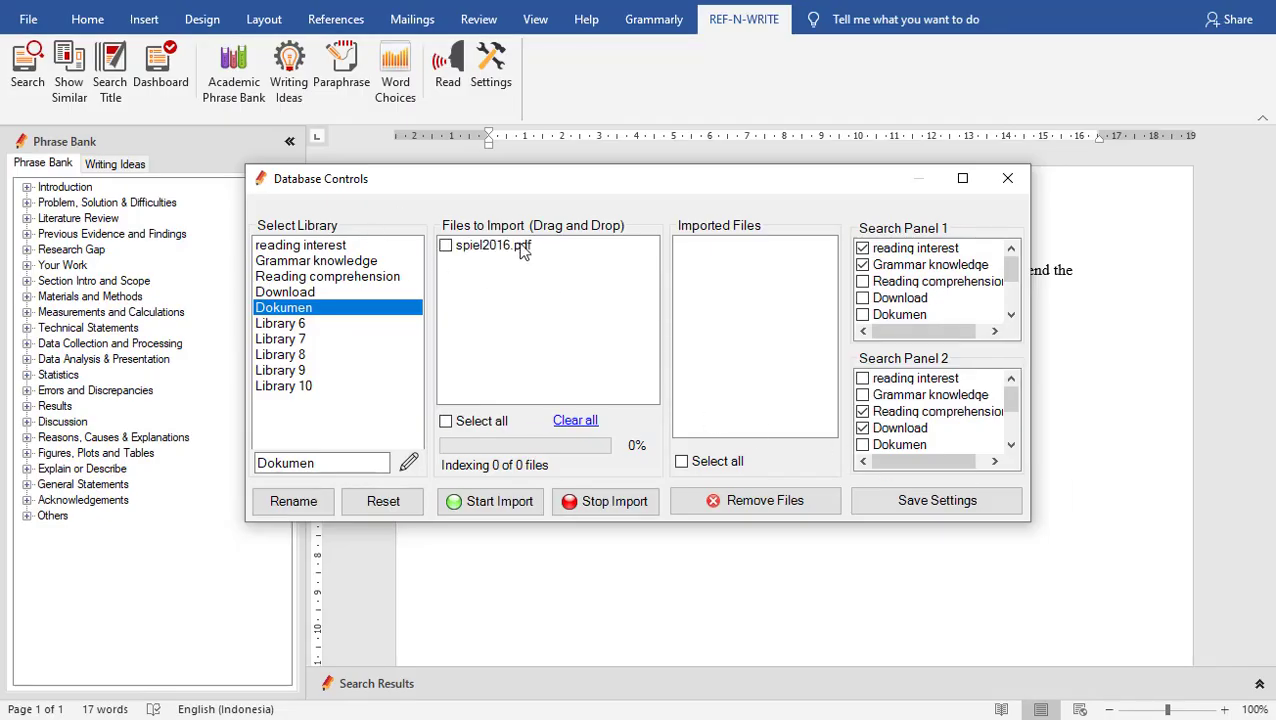
- Import spiel2016.pdf into the Dokumen library and close the database controls
left_click(462, 428)
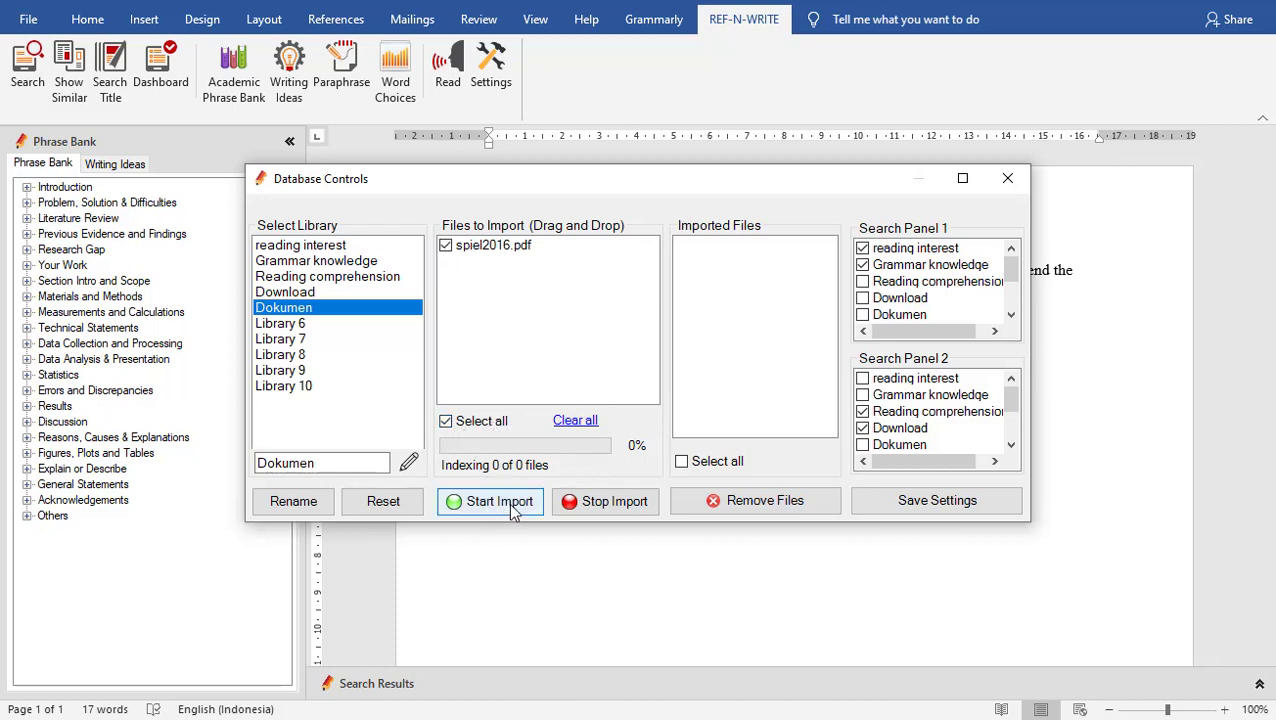
left_click(513, 505)
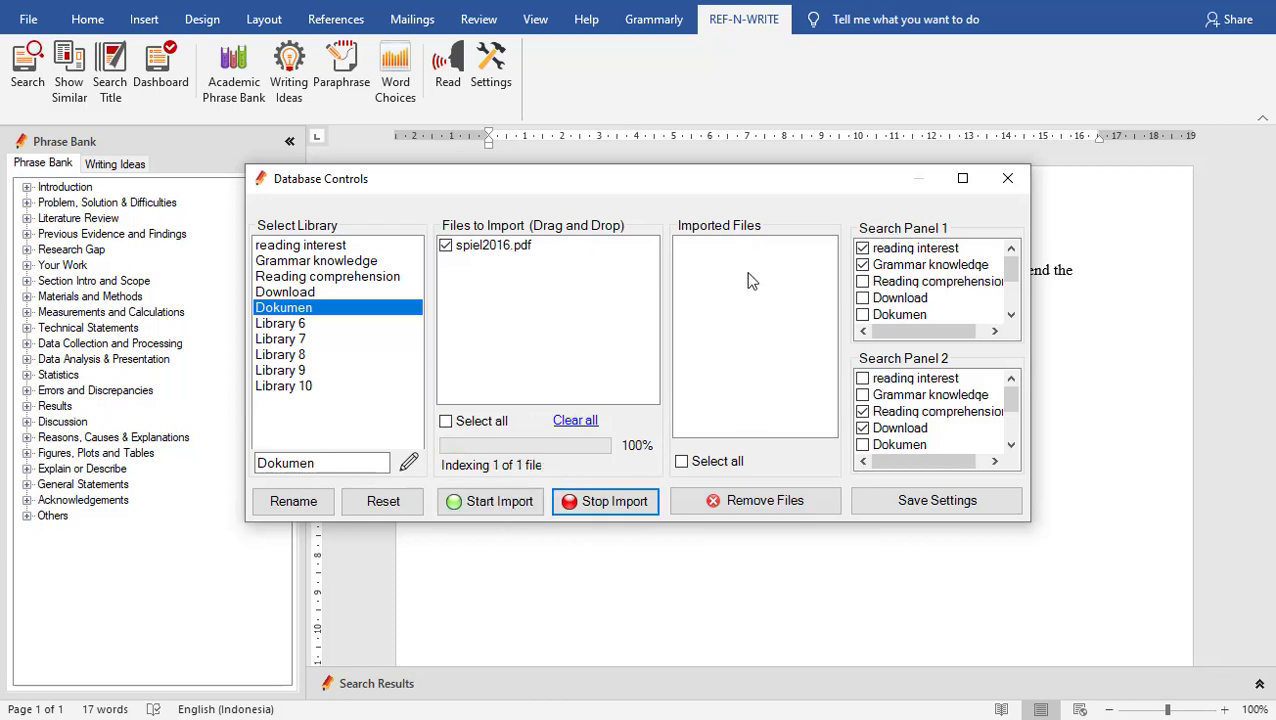
left_click(713, 247)
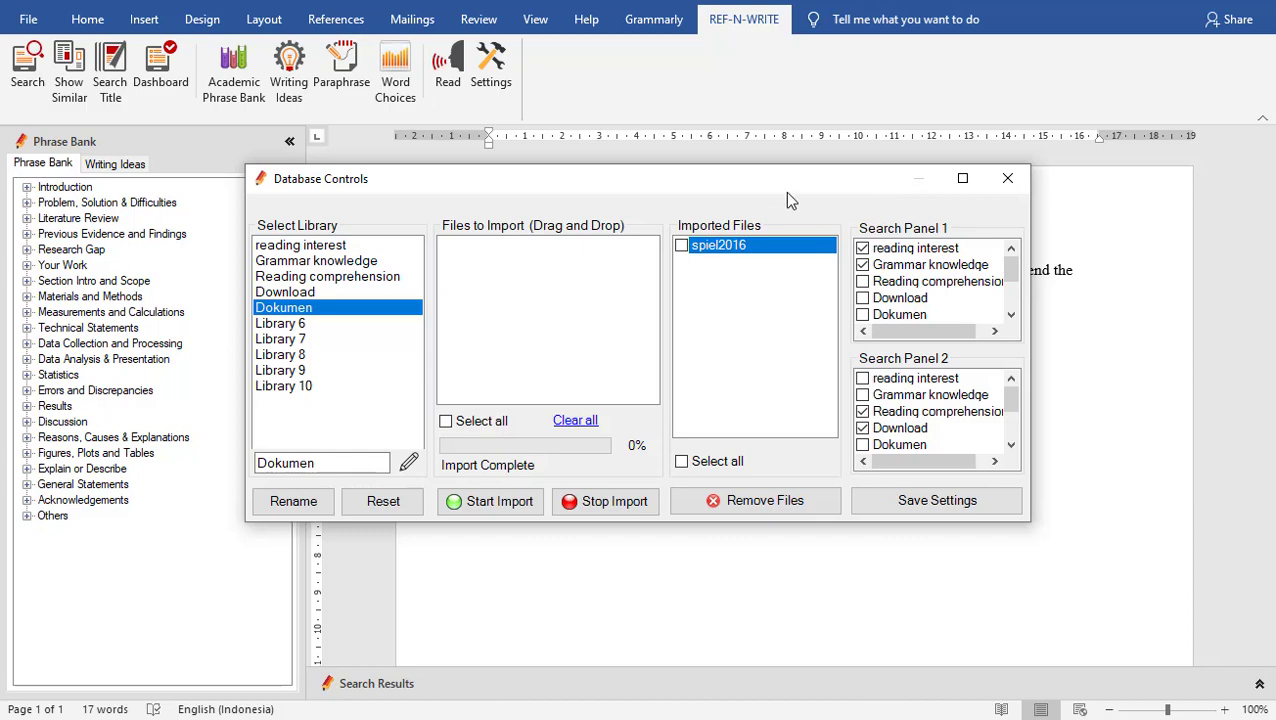
left_click_drag(786, 200, 816, 254)
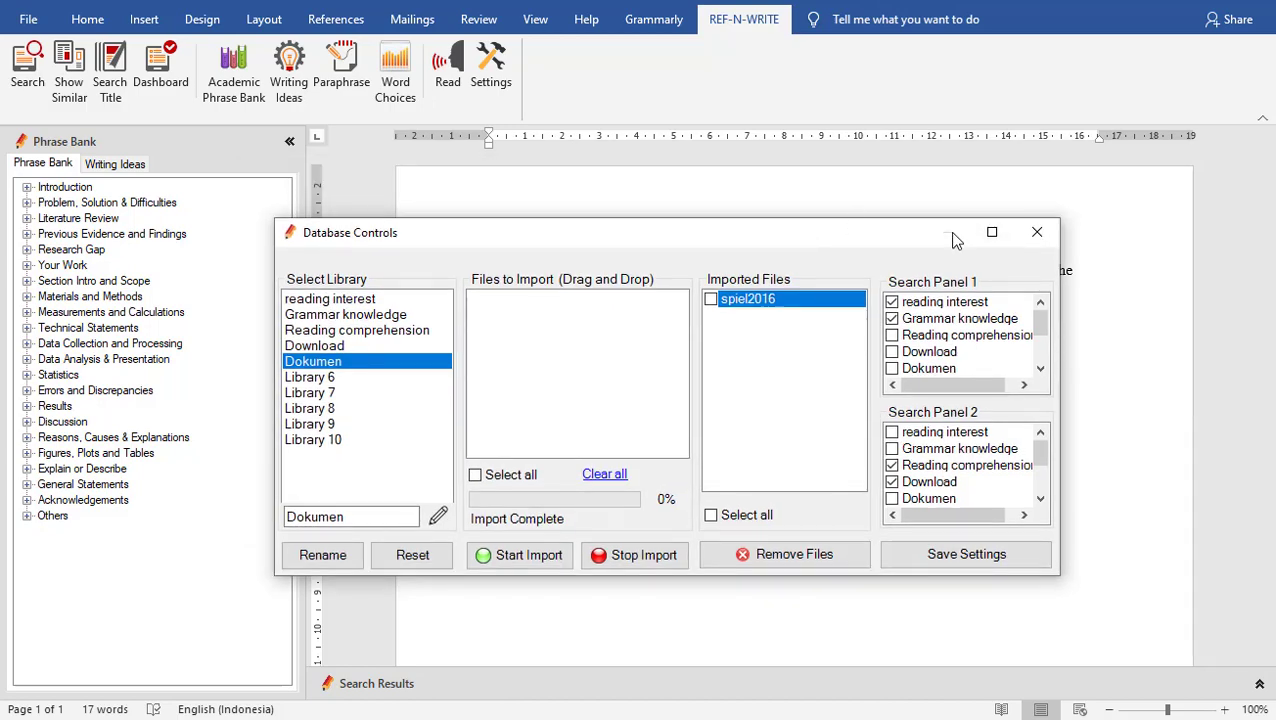
left_click(1037, 232)
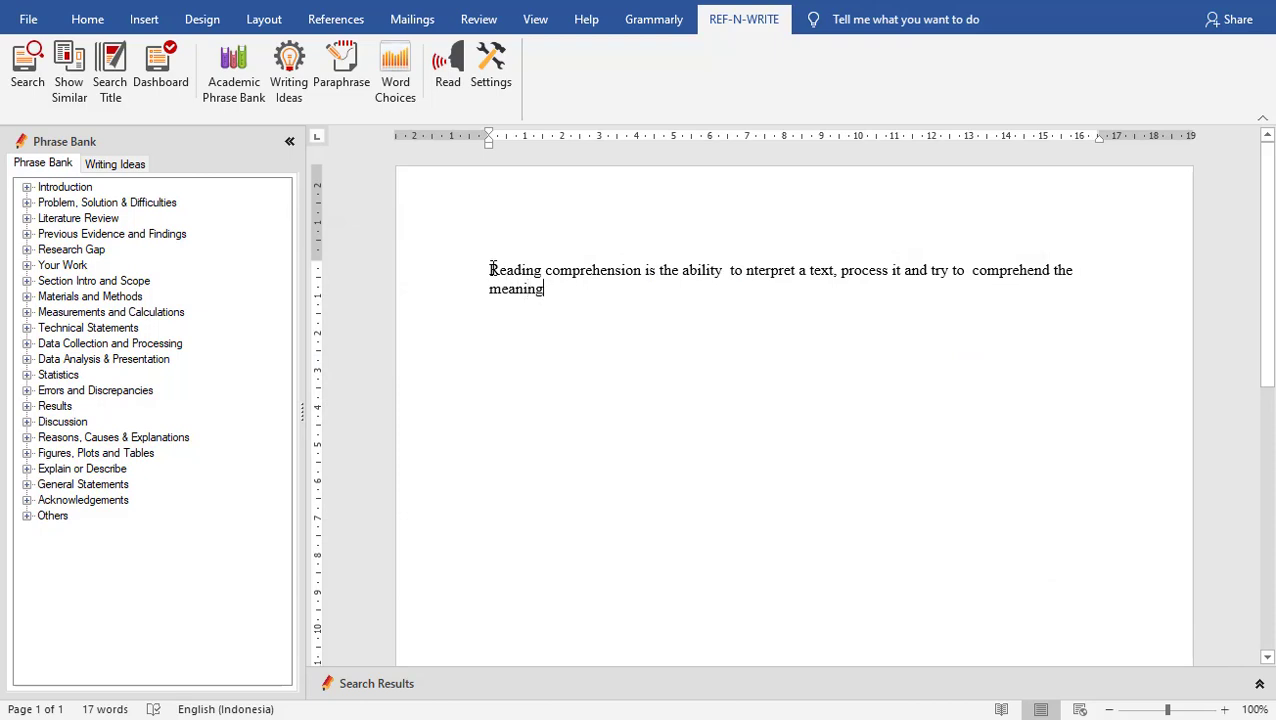
- Search the reference libraries for the document phrase "Reading comprehension is" and look through the matching sentences
left_click_drag(489, 268, 657, 270)
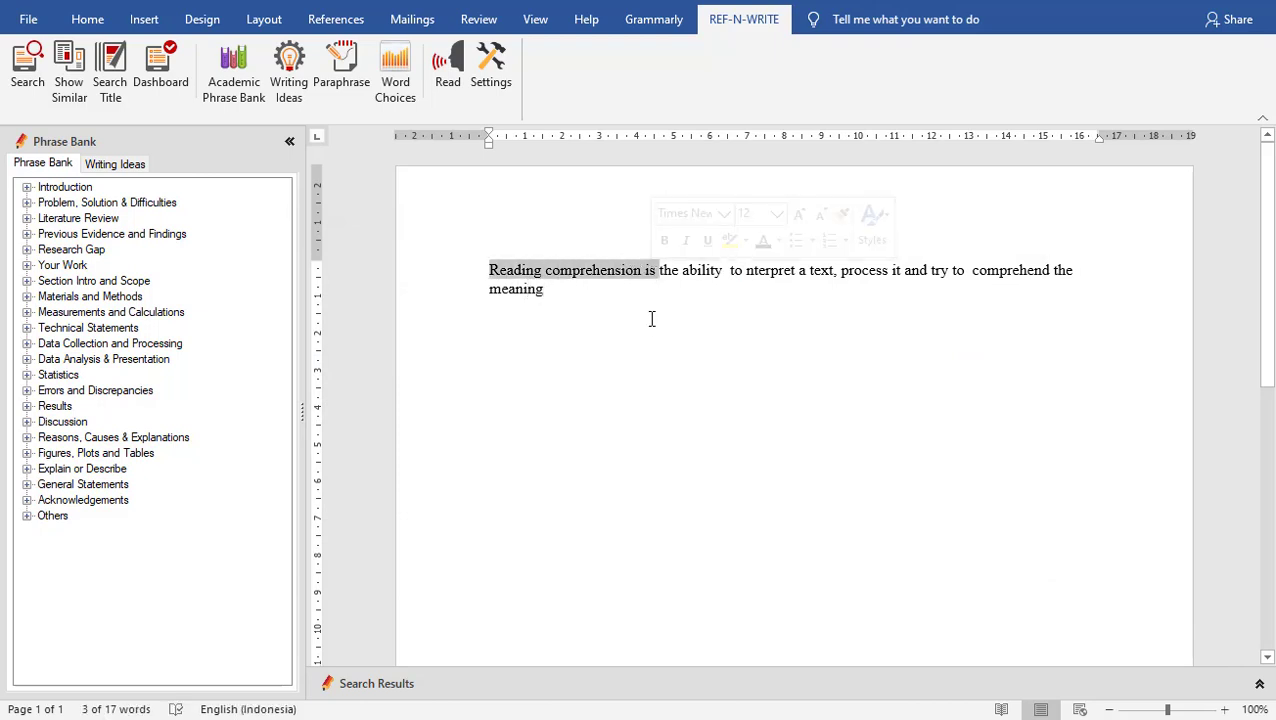
left_click(14, 72)
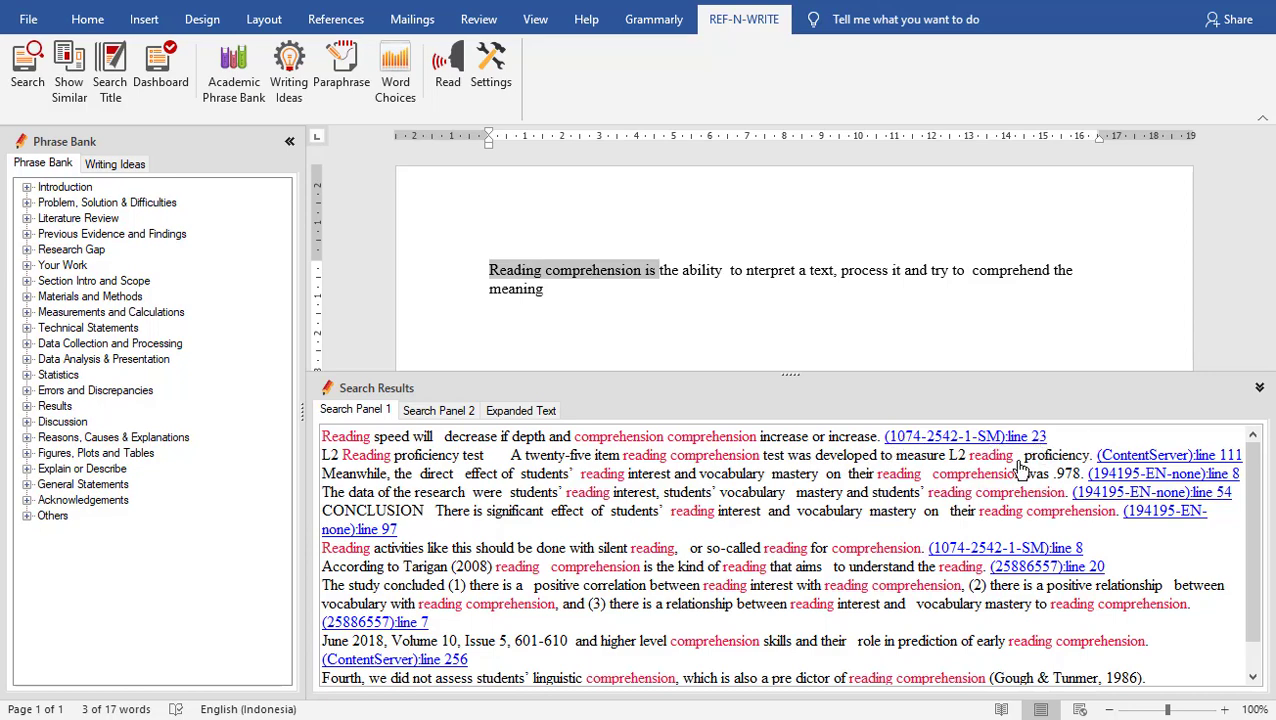
scroll(450, 490, "down", 1)
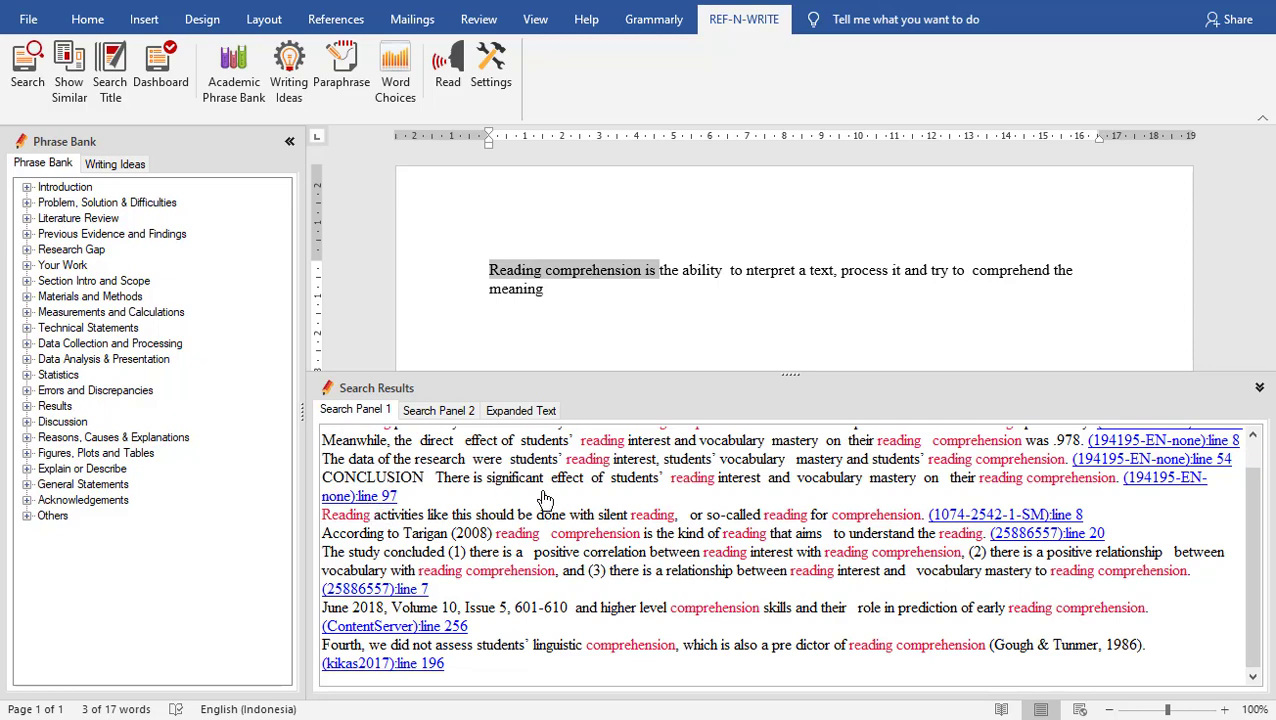
- Search the reference libraries for the document's whole sentence, from "Reading comprehension is the ability" to "meaning"
scroll(545, 497, "up", 1)
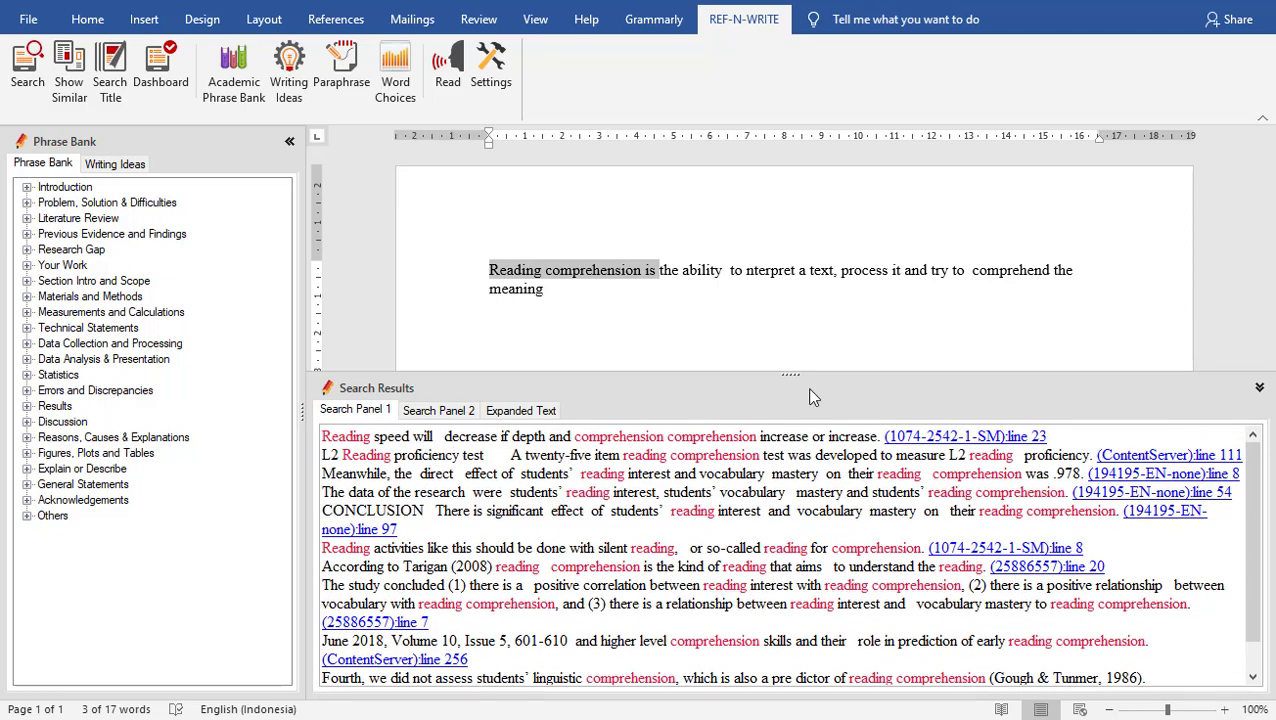
left_click(1259, 388)
left_click_drag(489, 270, 628, 292)
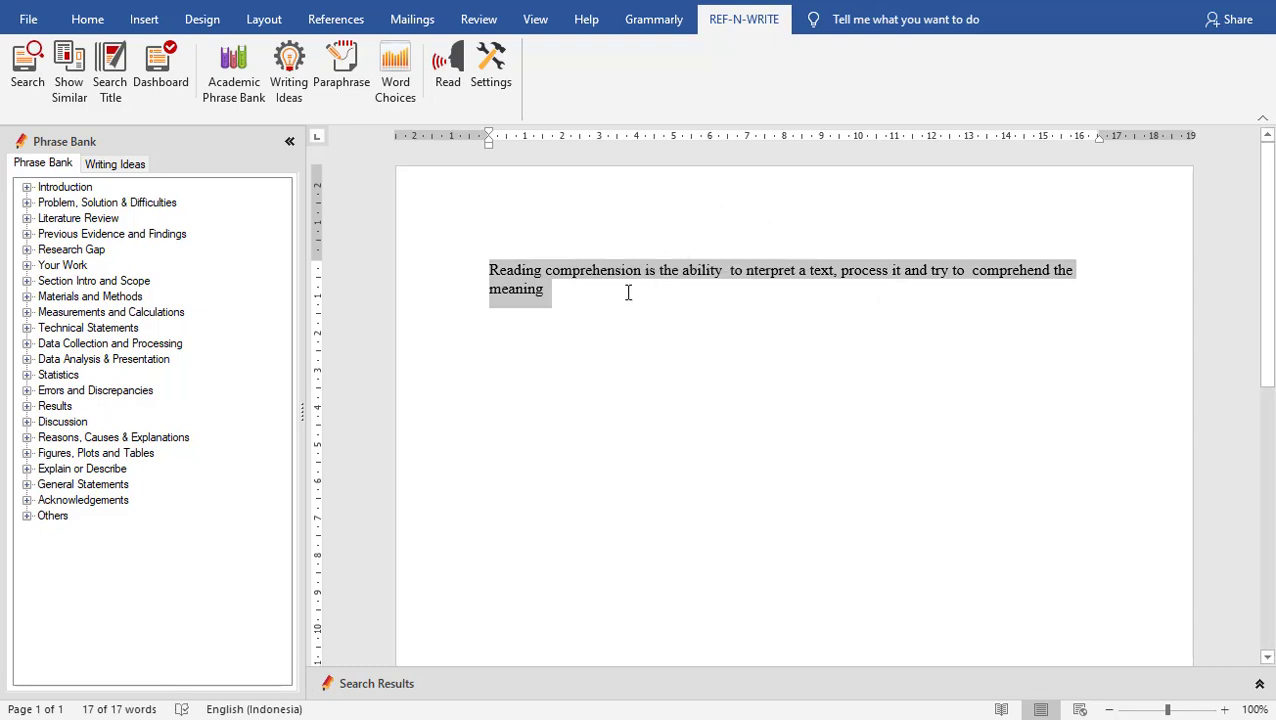
left_click(552, 300)
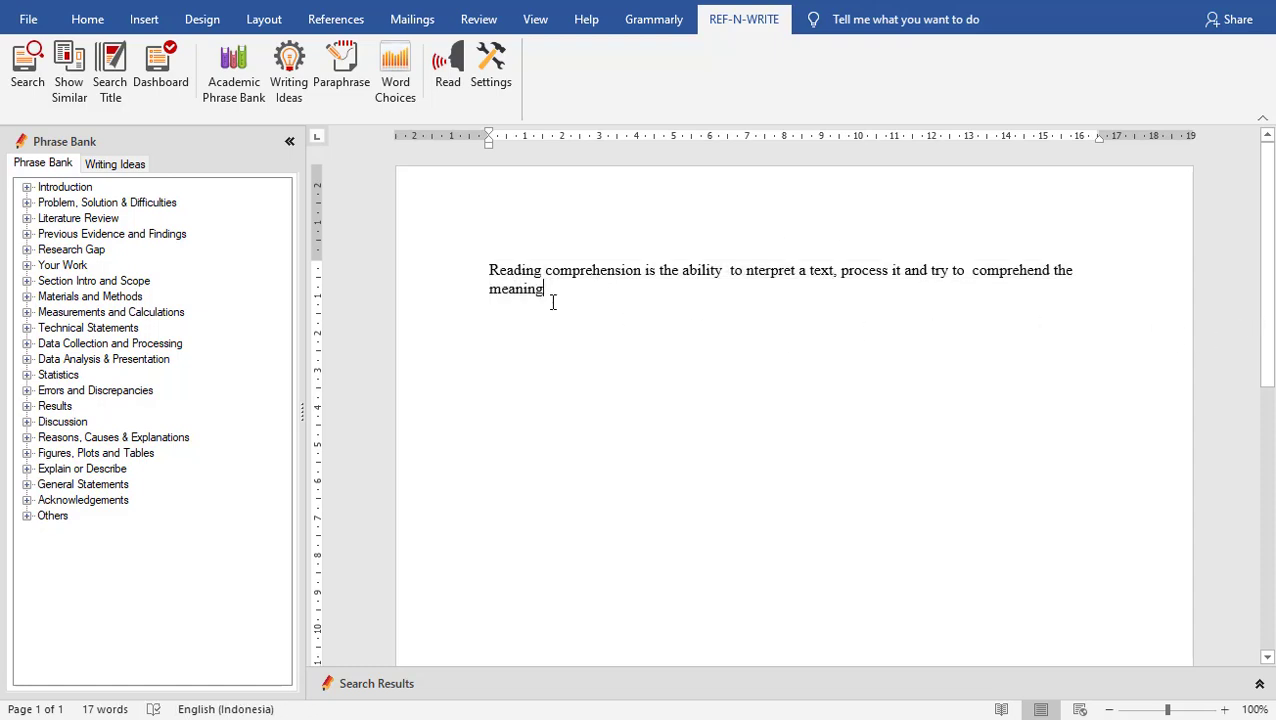
double_click(476, 273)
left_click(588, 314)
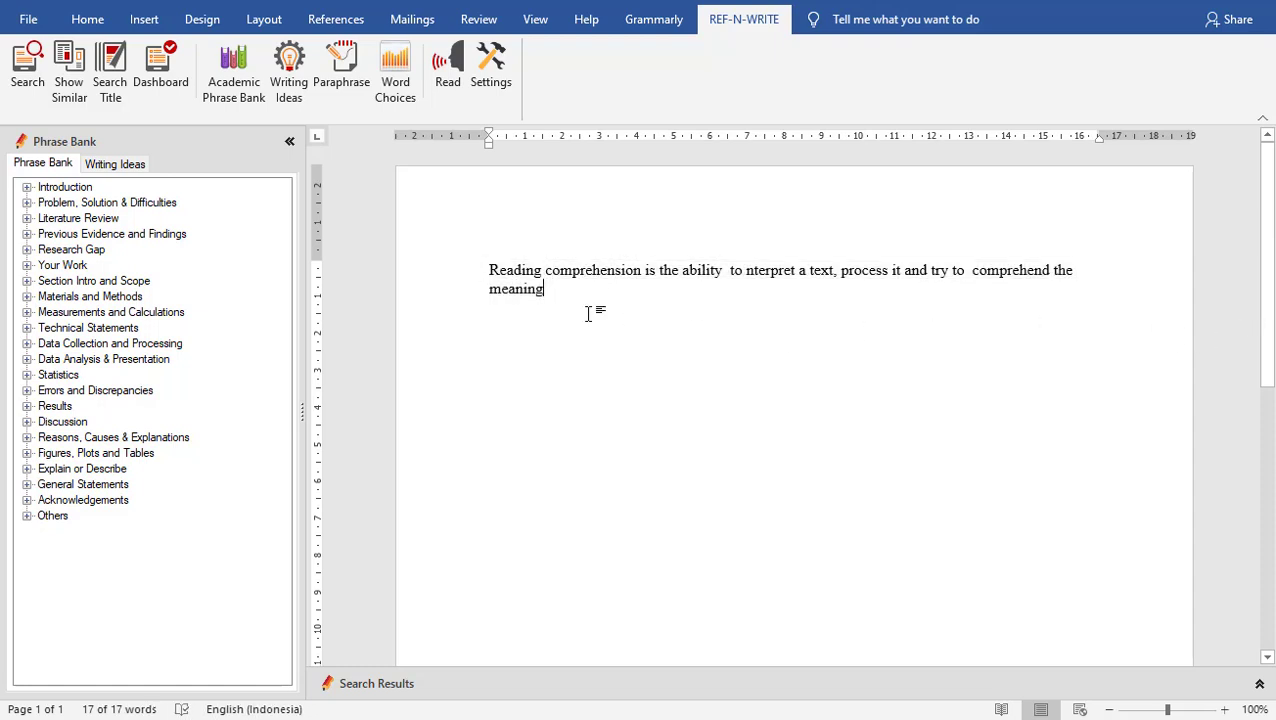
triple_click(530, 290)
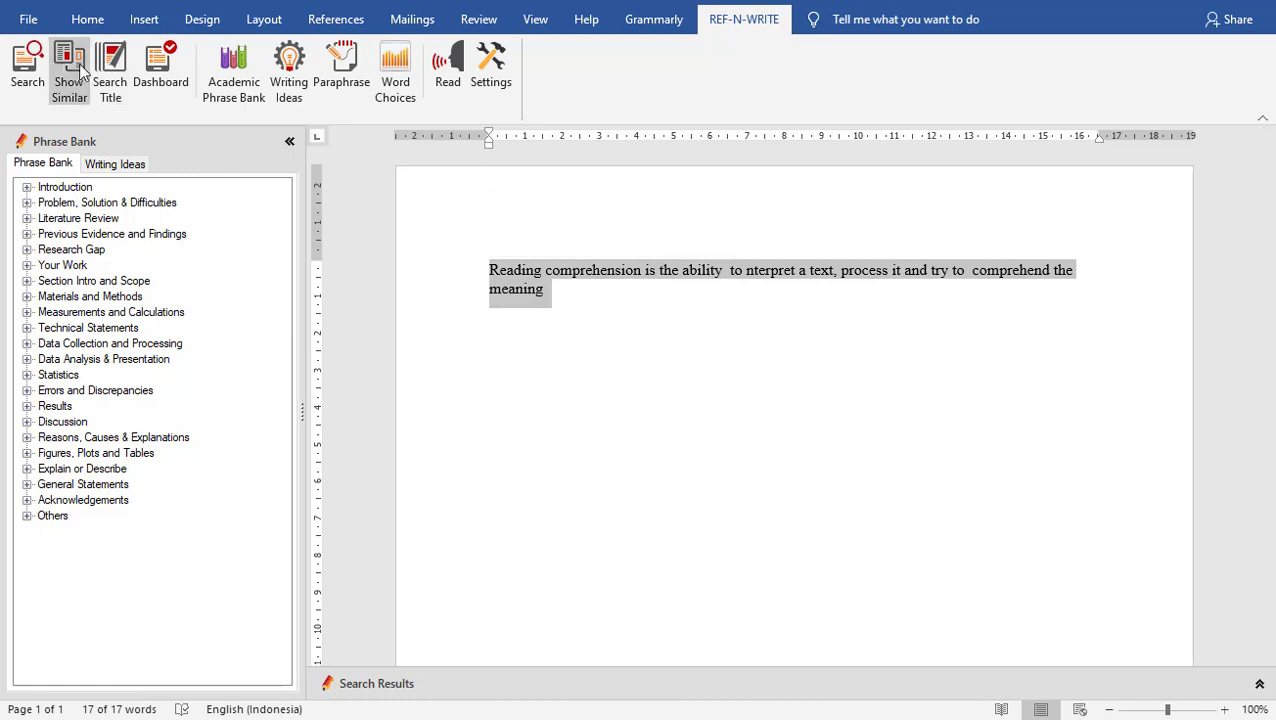
left_click(43, 78)
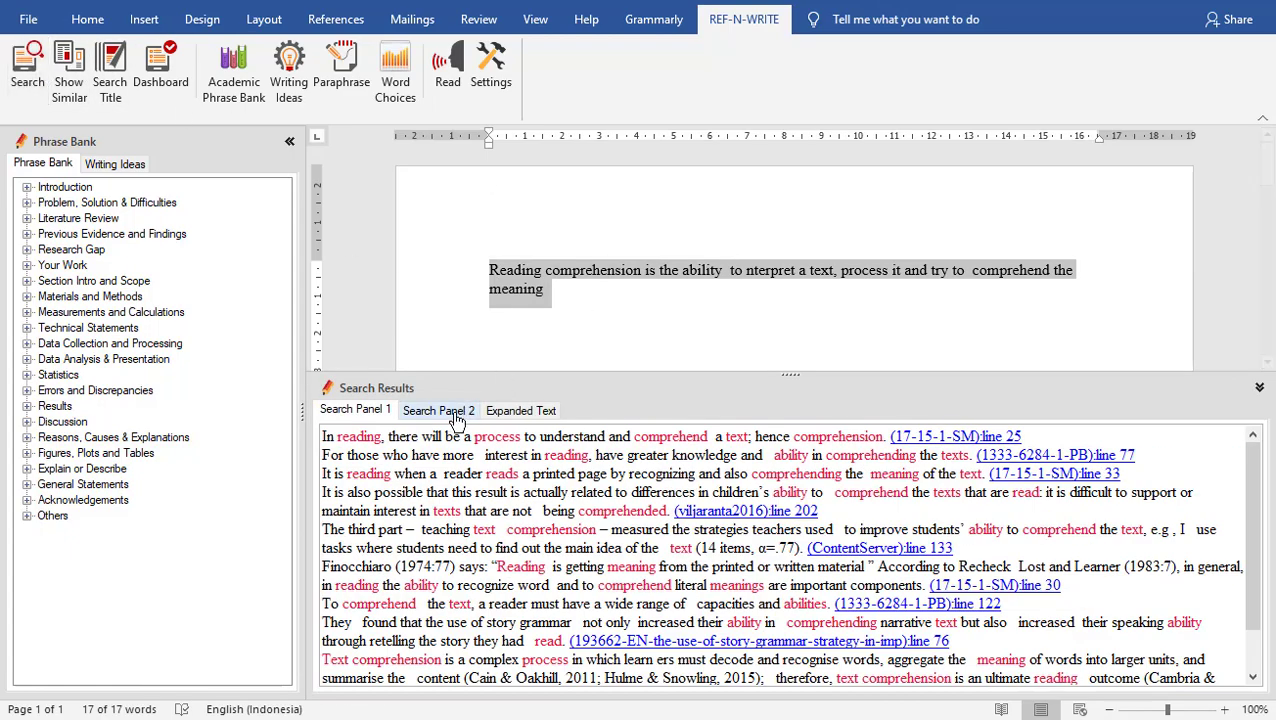
- Compare the matching sentences in Search Panel 2 with the document's sentence, starting with the INTRODUCTION match
left_click(455, 418)
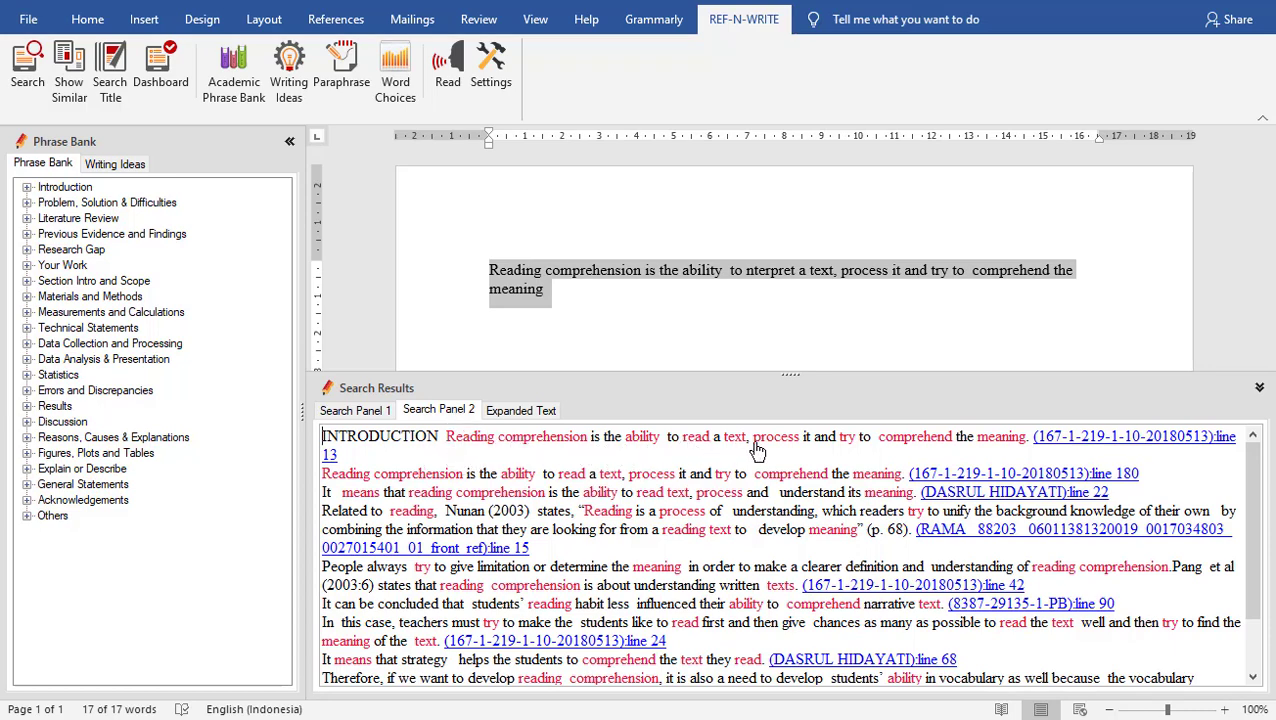
left_click_drag(440, 440, 590, 438)
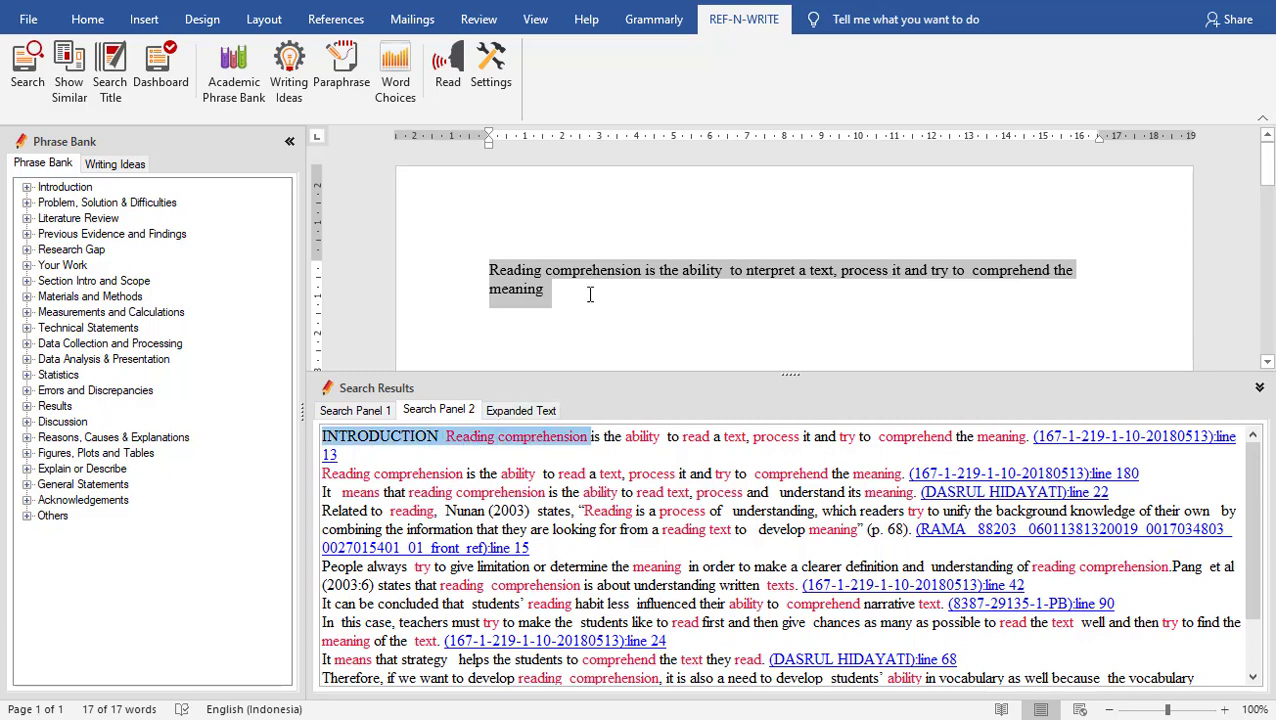
left_click(561, 294)
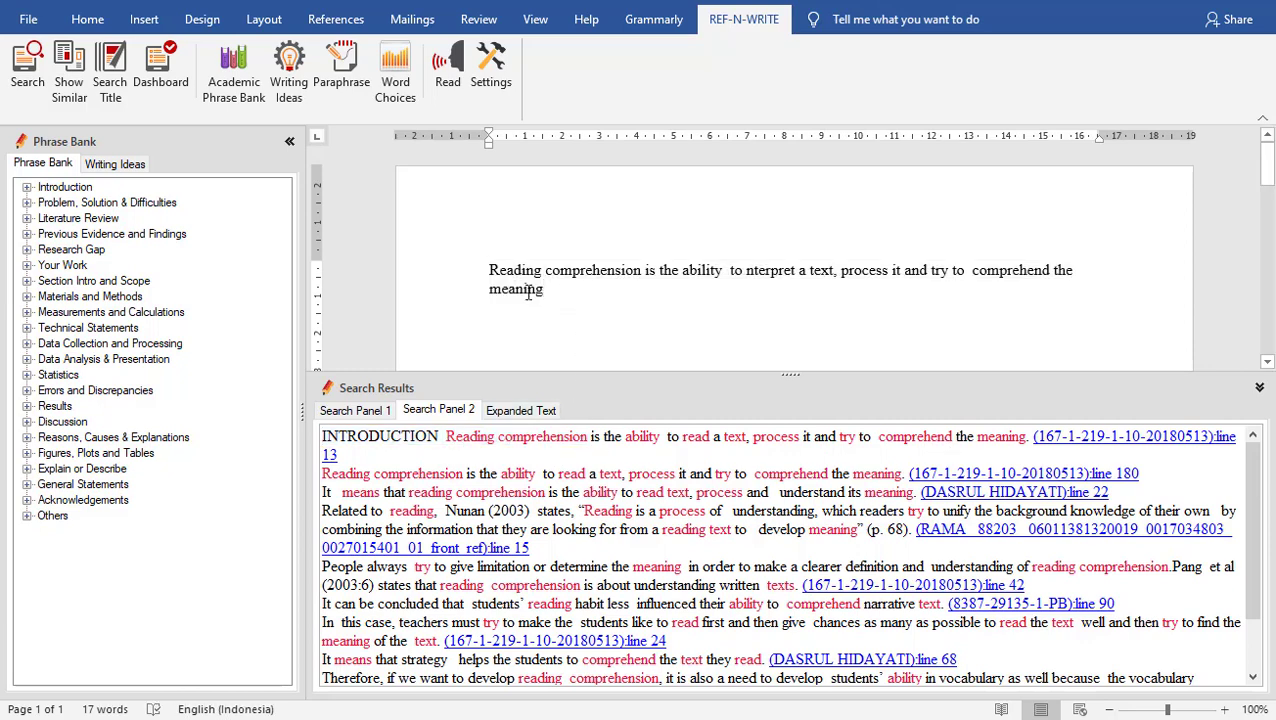
triple_click(528, 291)
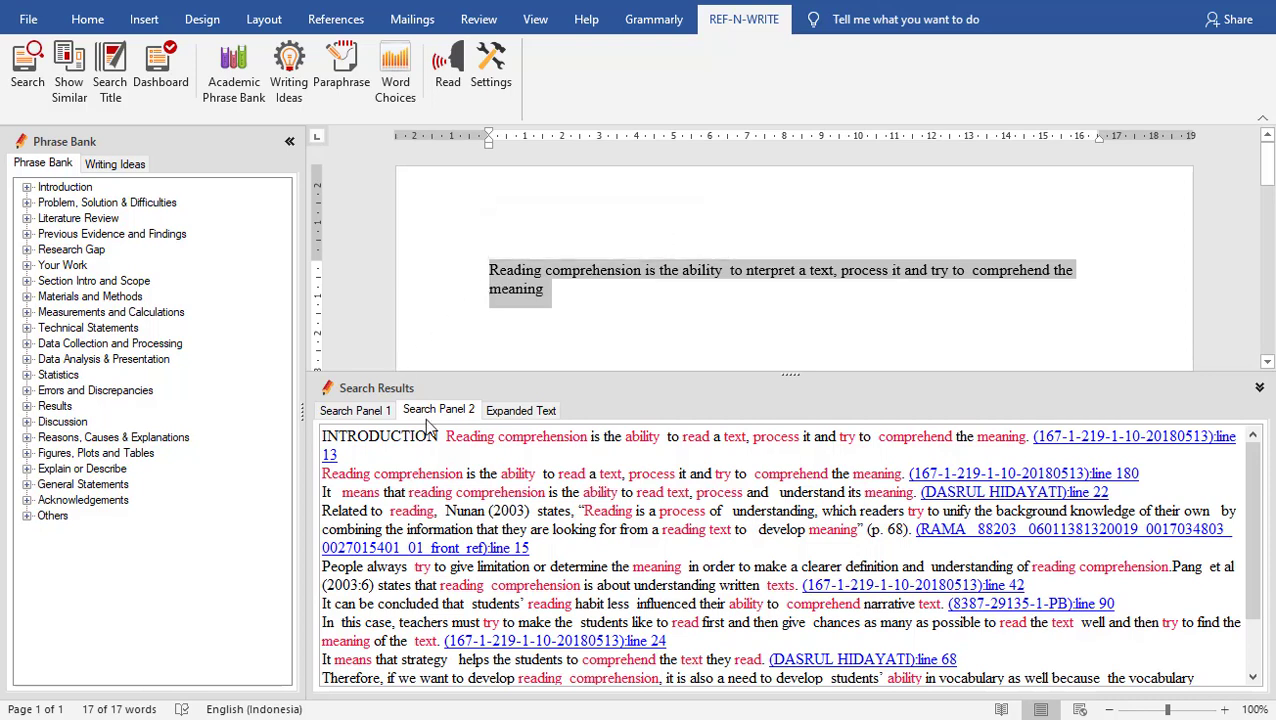
left_click_drag(448, 447, 1188, 456)
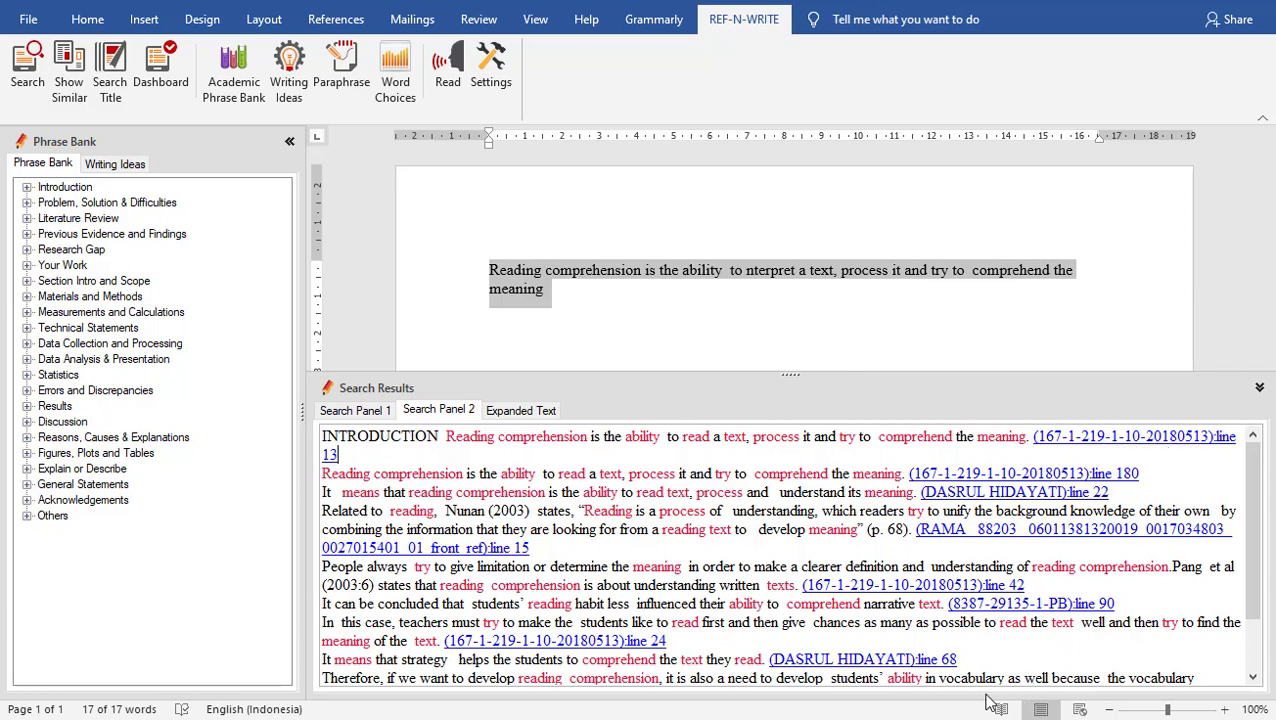
scroll(1233, 503, "down", 1)
scroll(1233, 503, "up", 1)
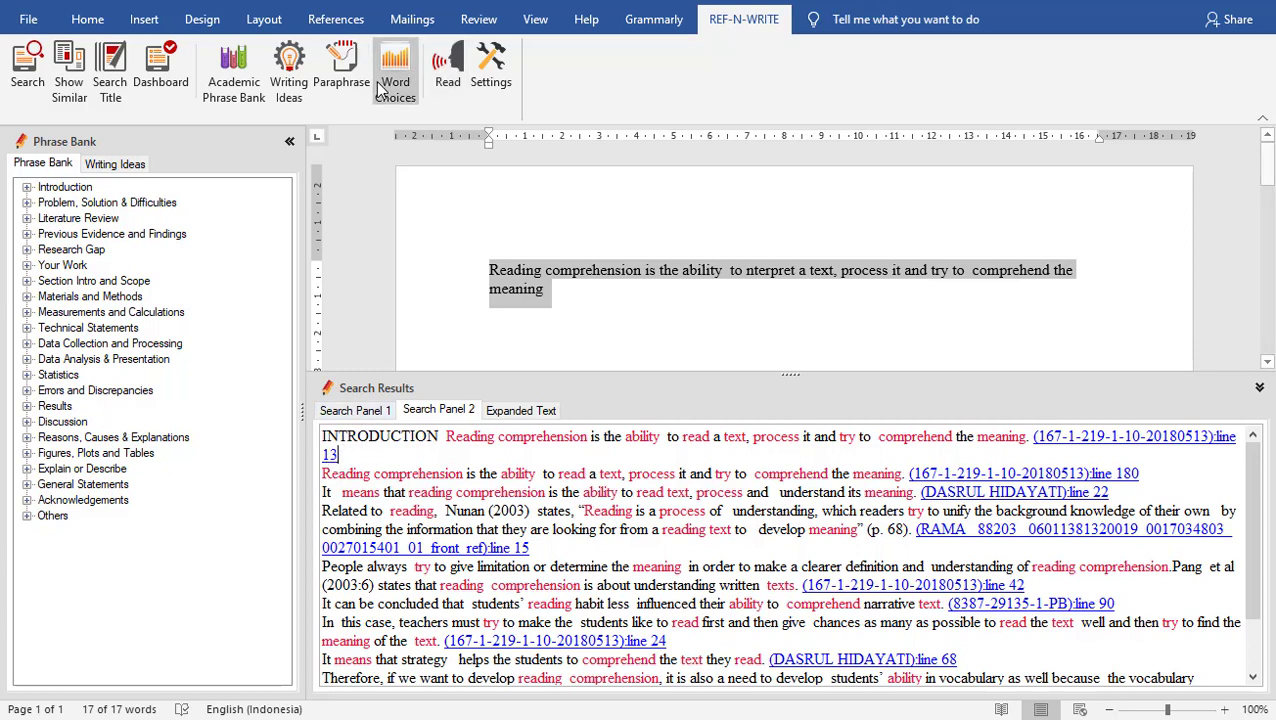
- Open the database controls and review the imported files of the reading interest, Grammar knowledge, Reading comprehension, Download and Dokumen libraries
left_click(155, 83)
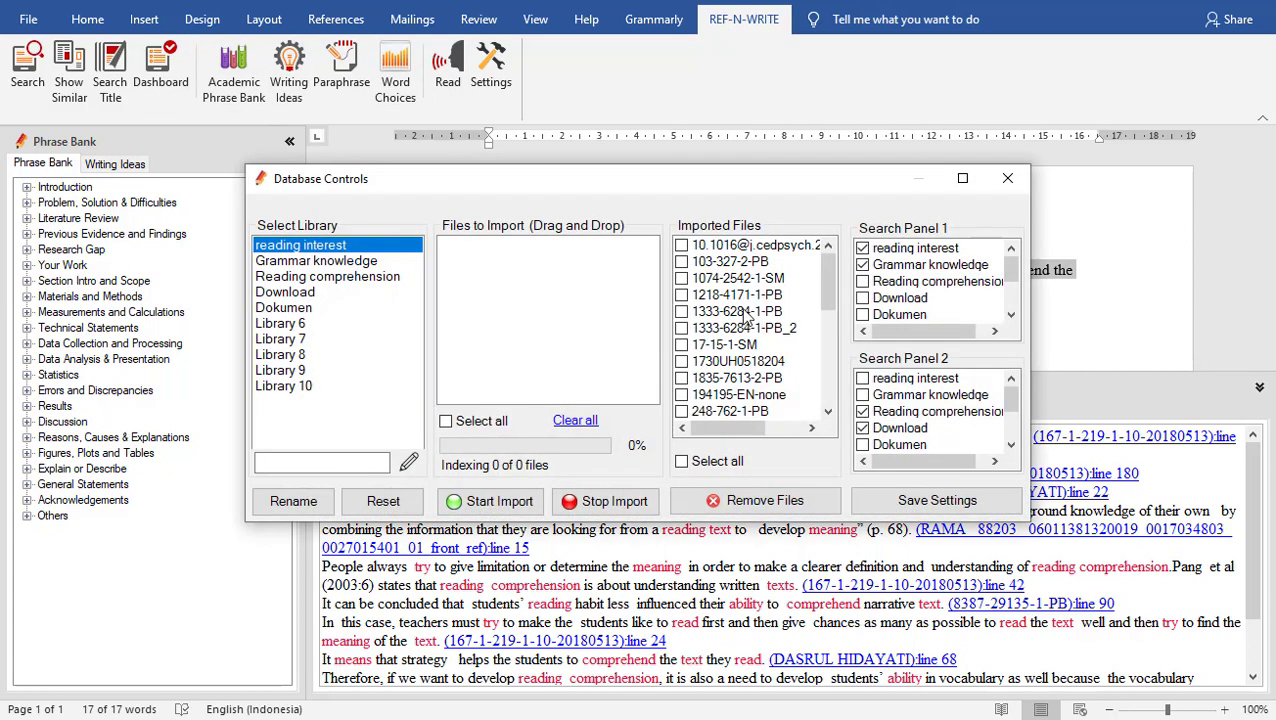
left_click(360, 262)
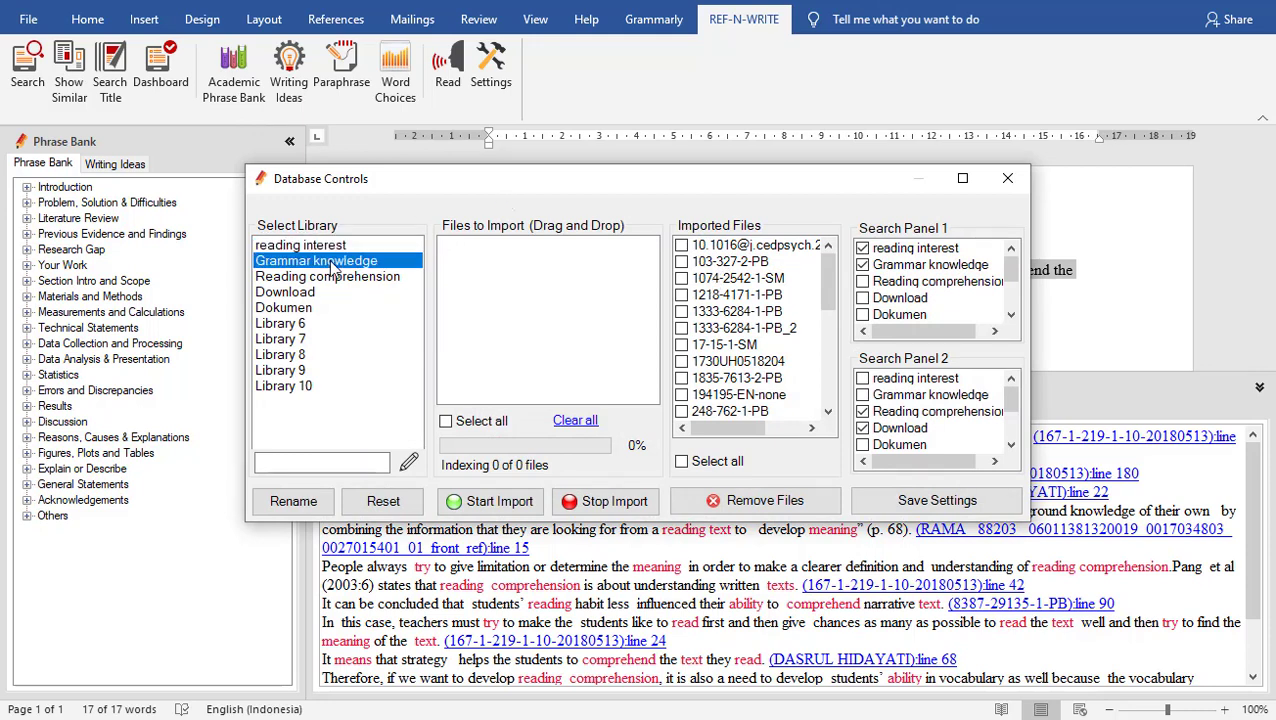
left_click(335, 277)
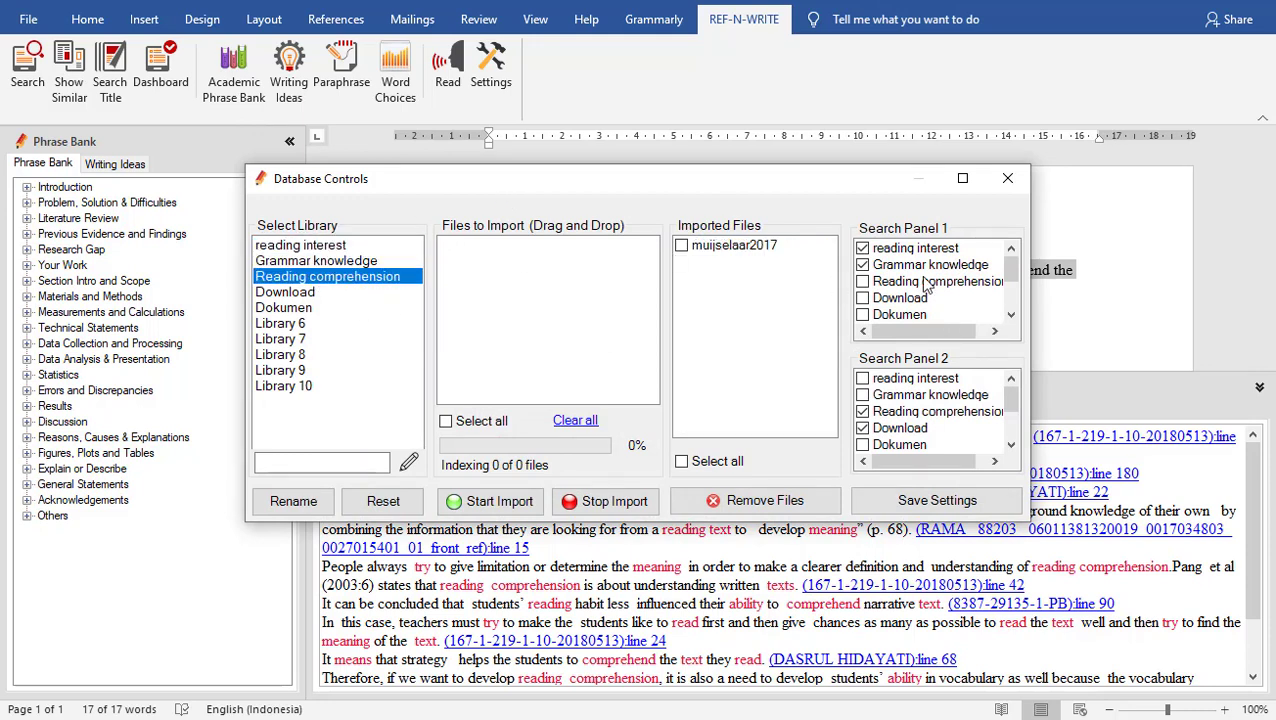
left_click(277, 248)
left_click(290, 261)
left_click(300, 292)
left_click(305, 261)
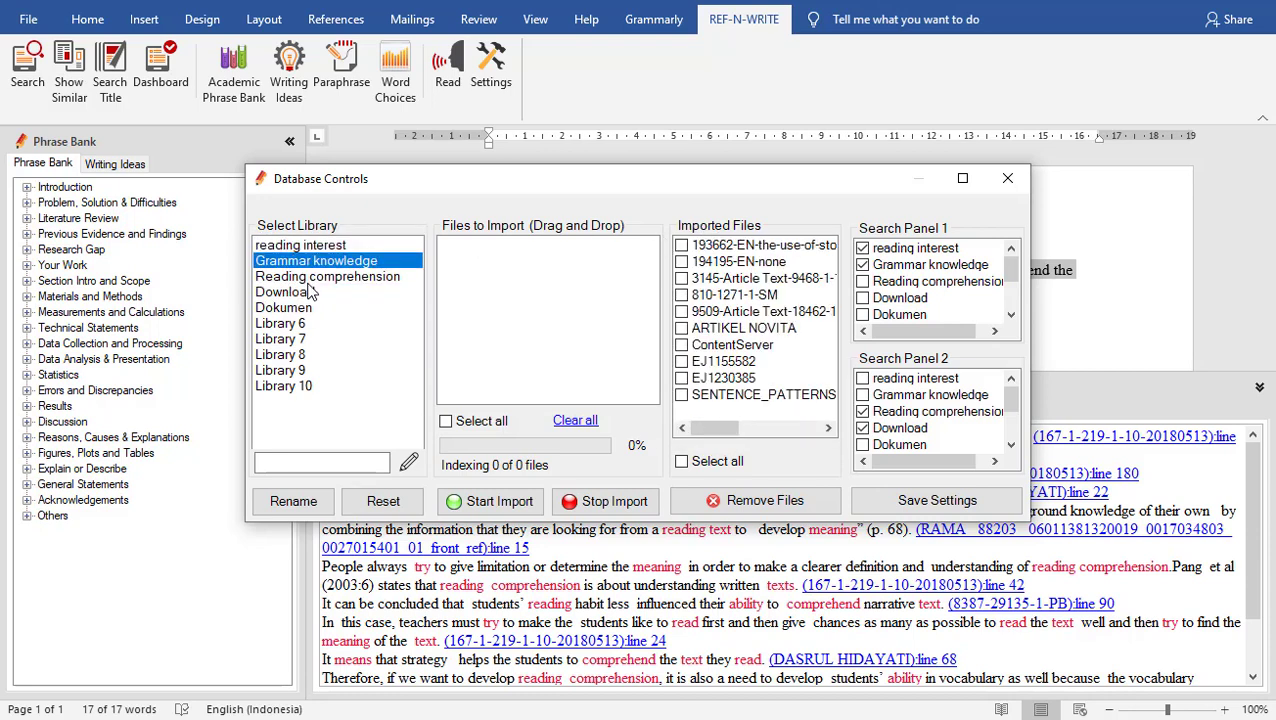
left_click(310, 291)
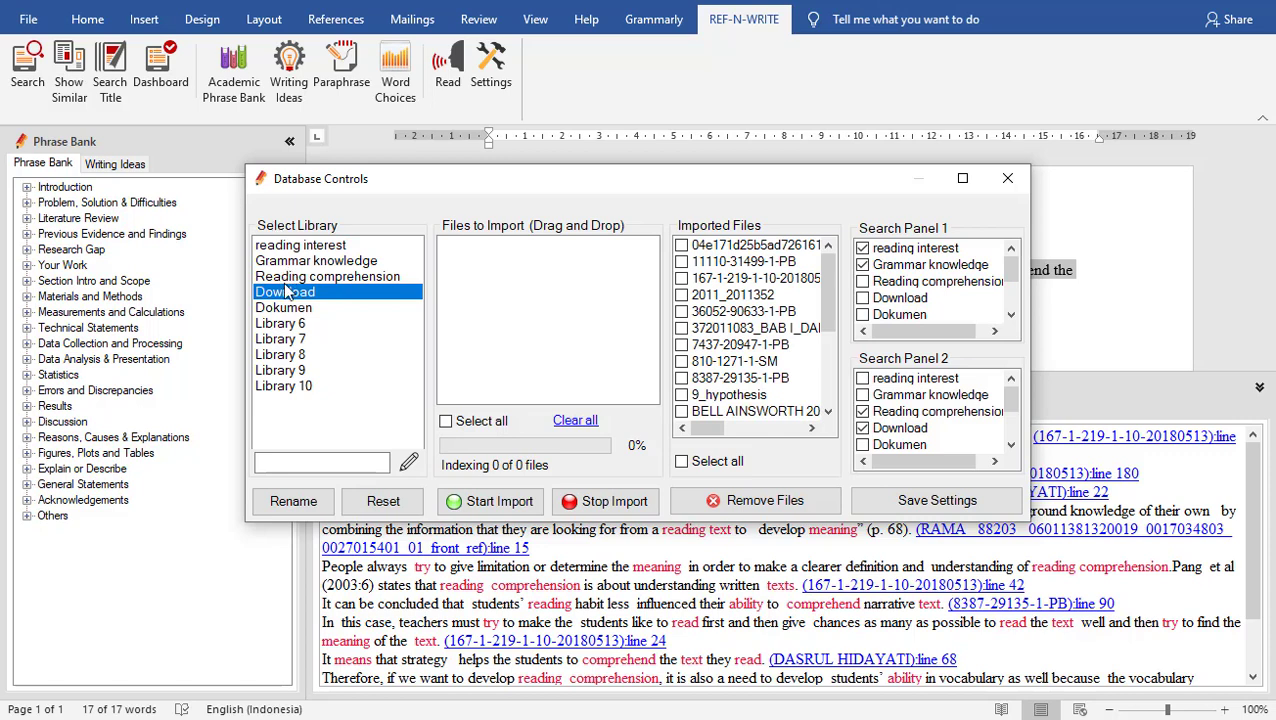
left_click(288, 309)
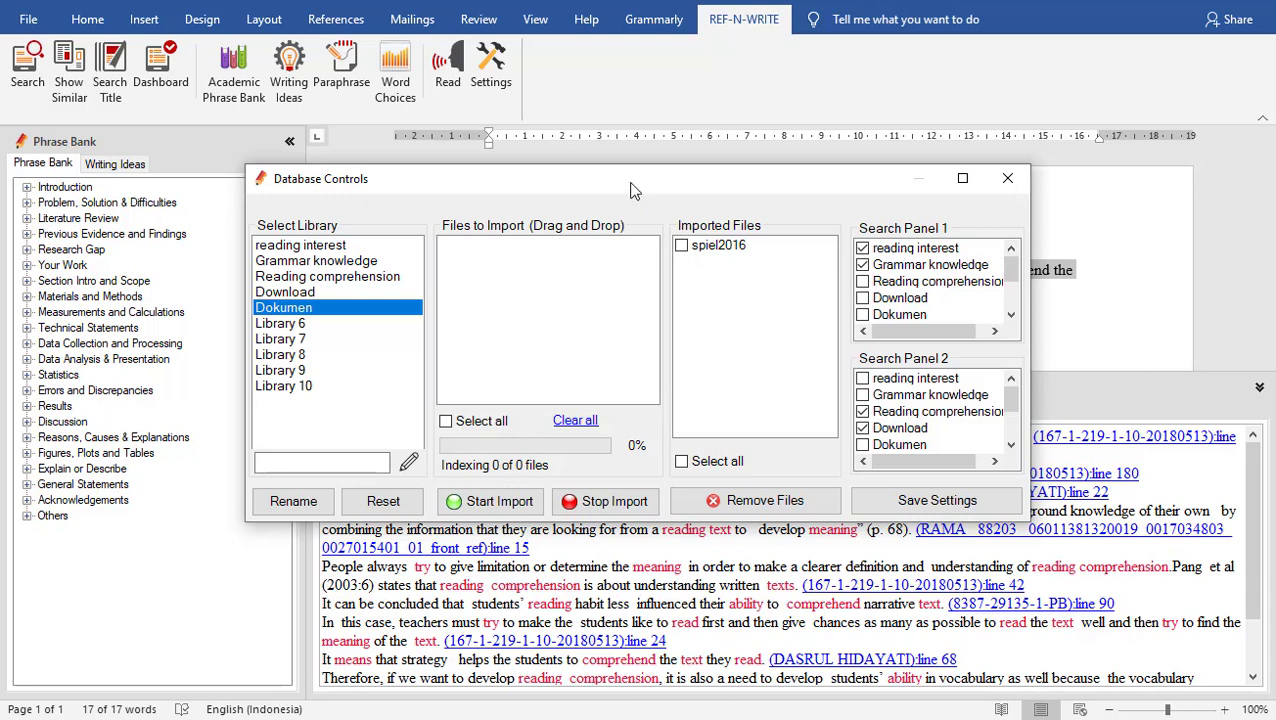
- Include the Dokumen library in Search Panel 2 and close the database controls
left_click_drag(632, 190, 710, 26)
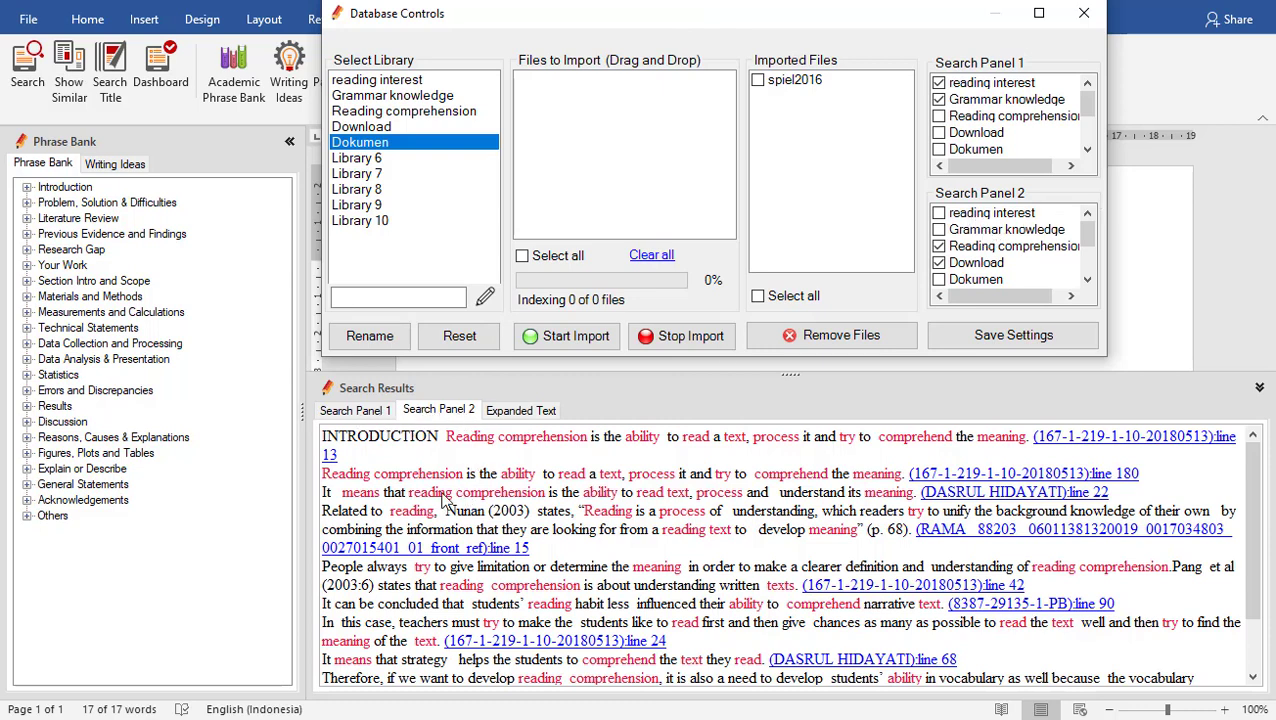
left_click(1256, 500)
left_click_drag(840, 30, 783, 93)
scroll(930, 200, "down", 2)
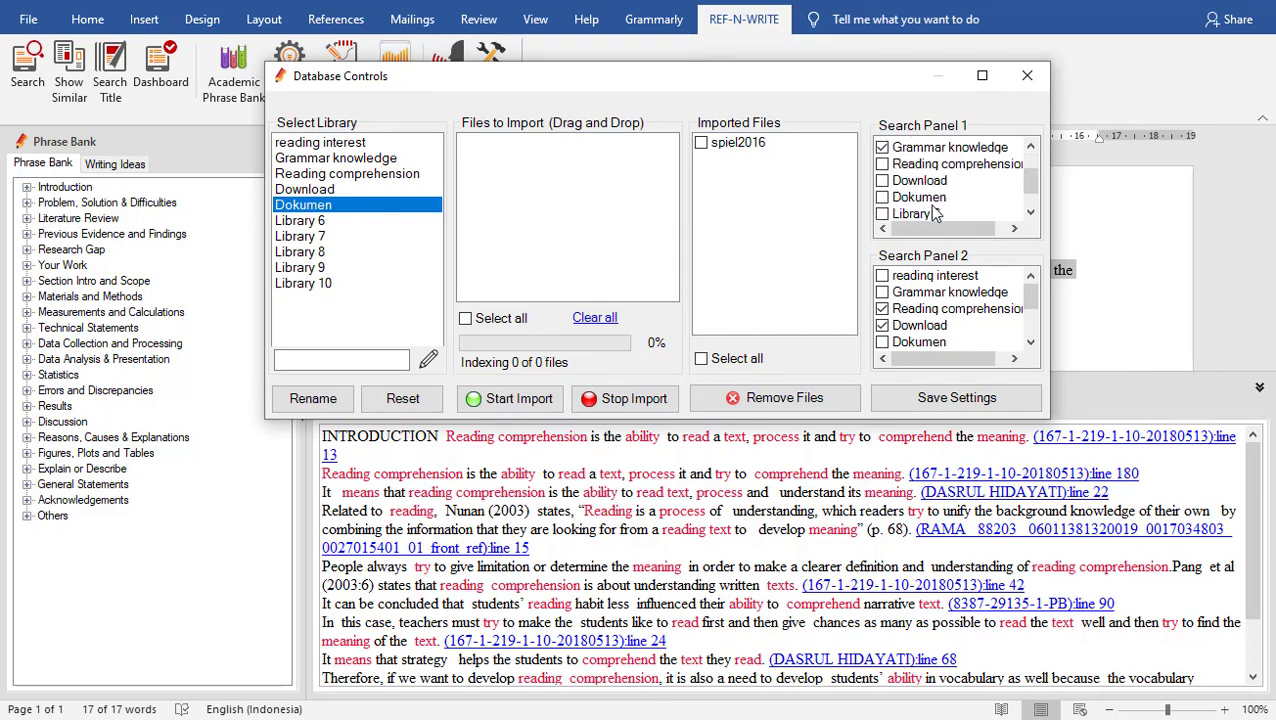
scroll(925, 190, "up", 2)
left_click(927, 212)
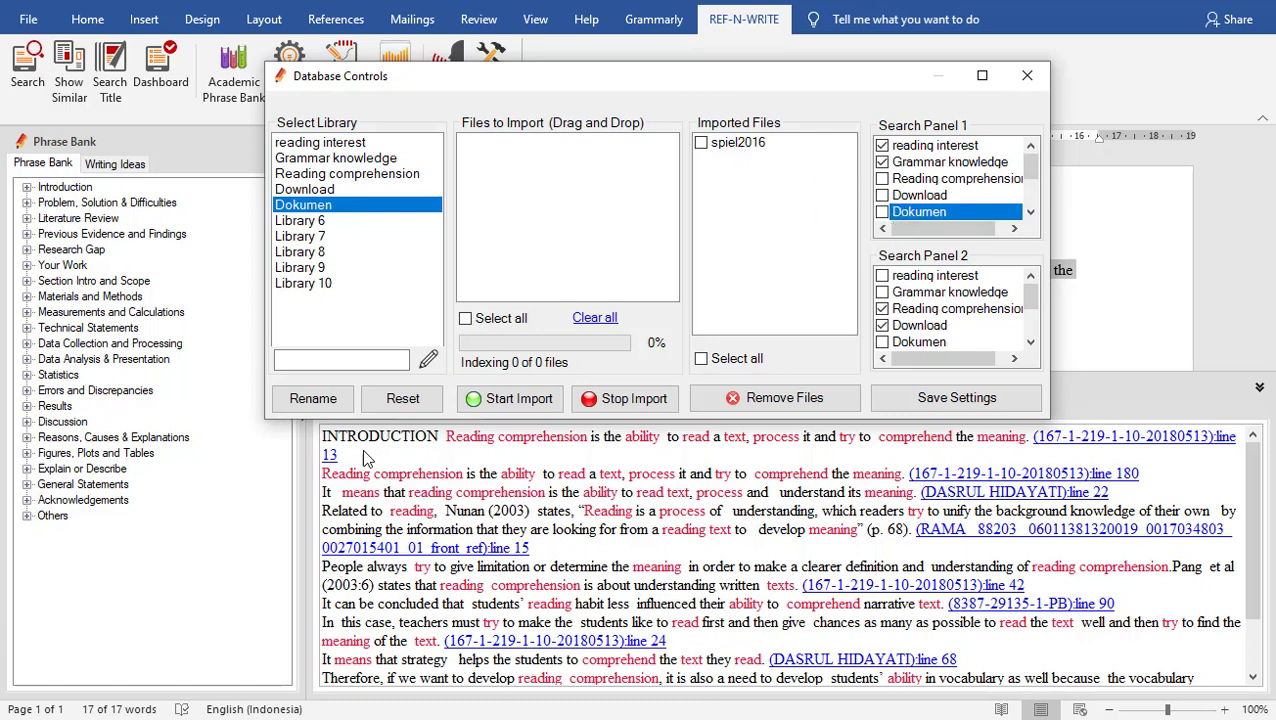
left_click_drag(660, 72, 672, 3)
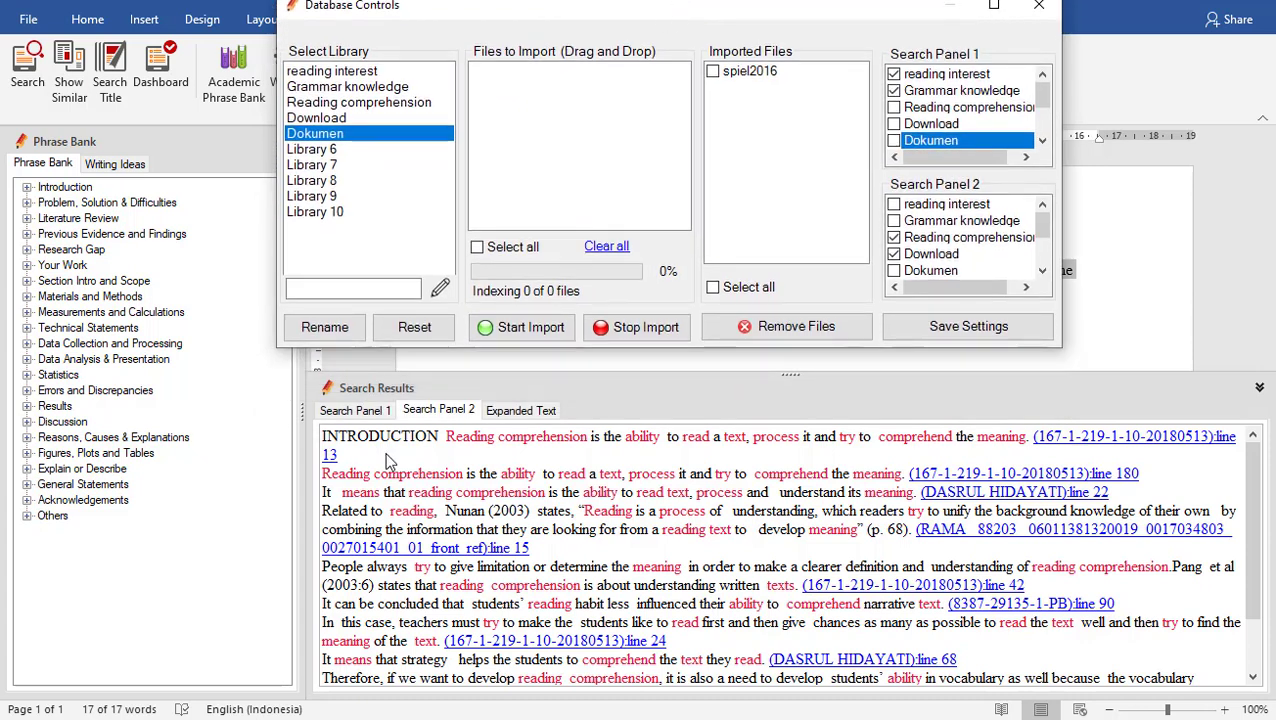
left_click(894, 141)
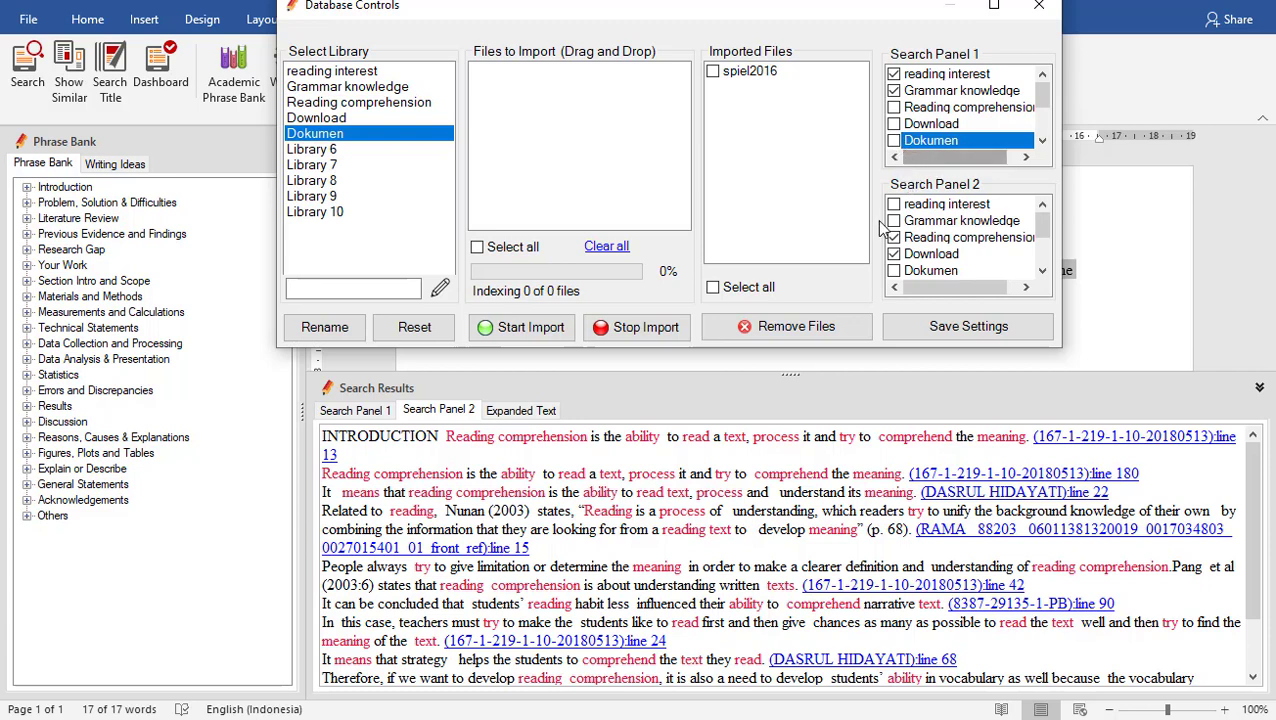
left_click(927, 271)
left_click(927, 271)
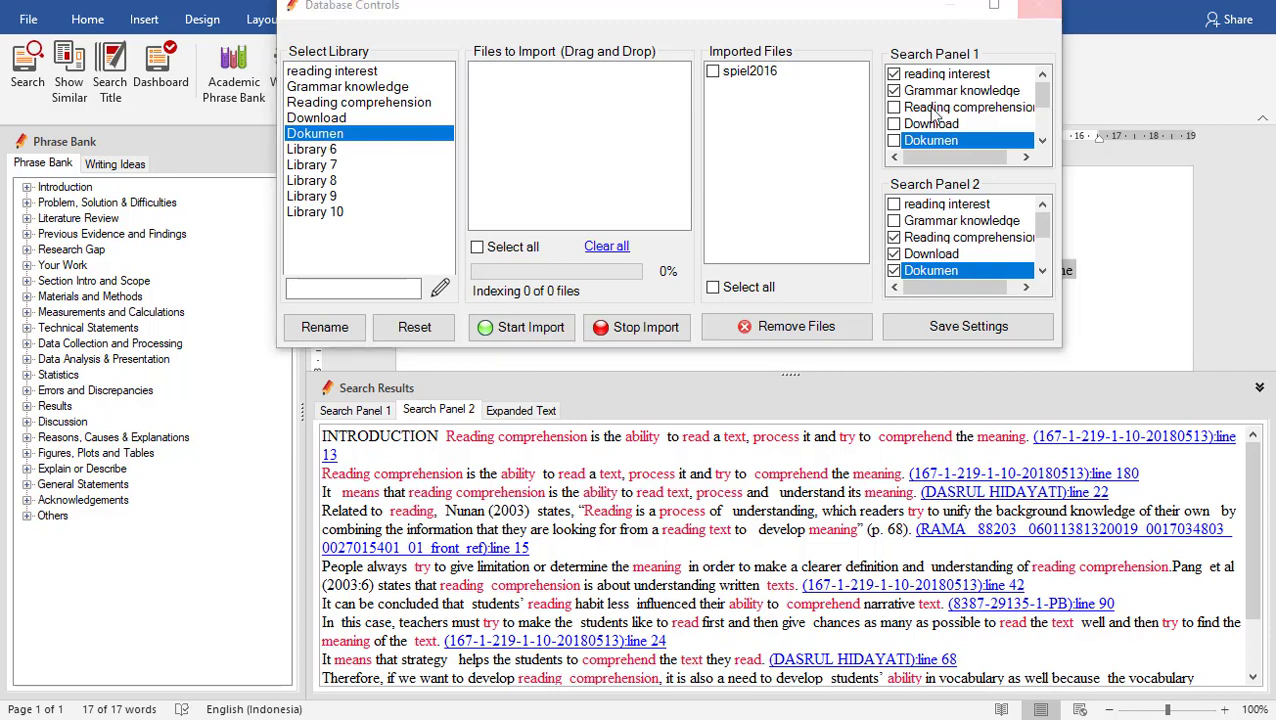
left_click(1036, 8)
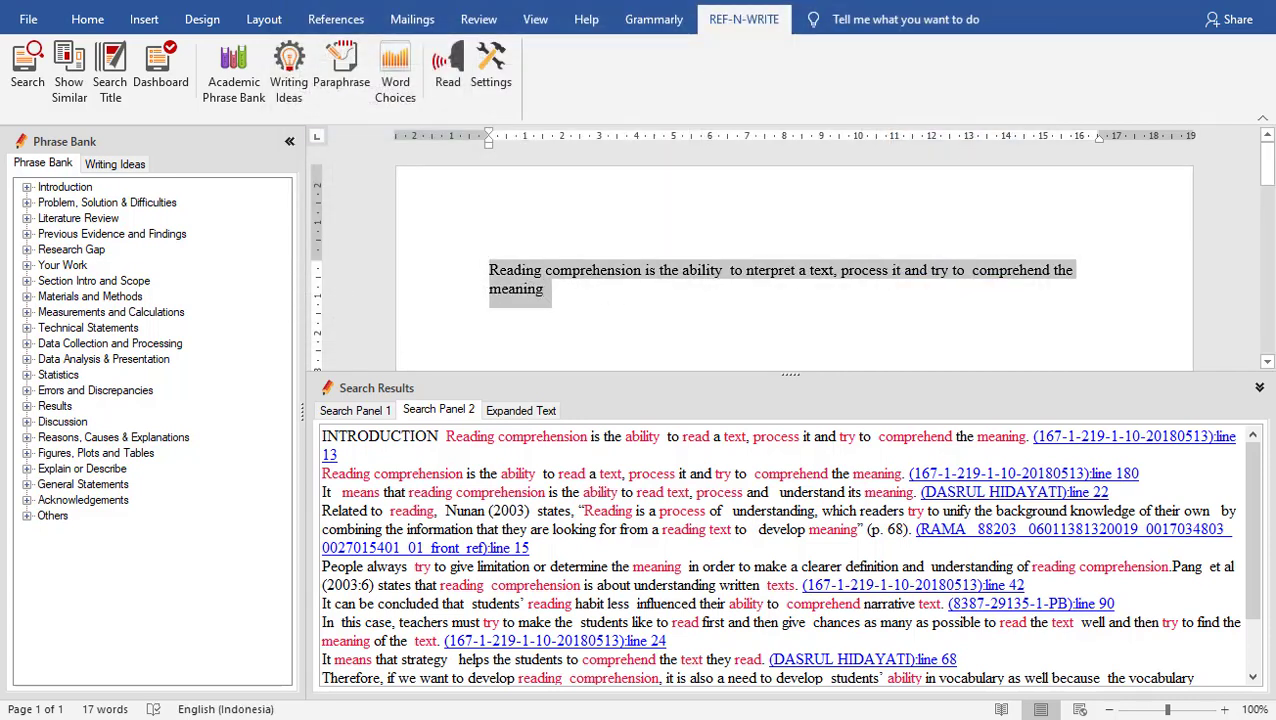
- Search the libraries again for the selected sentence and compare the matches in Search Panel 1 and Search Panel 2
left_click(40, 78)
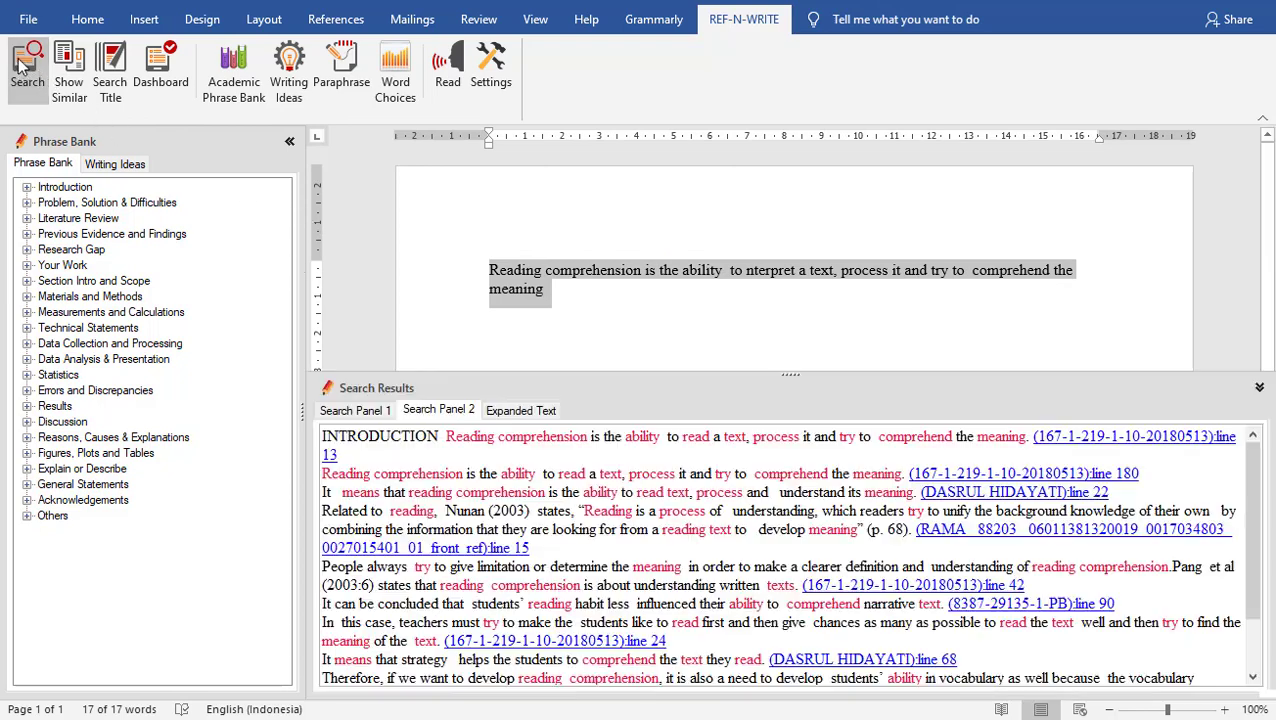
left_click(422, 420)
left_click(360, 418)
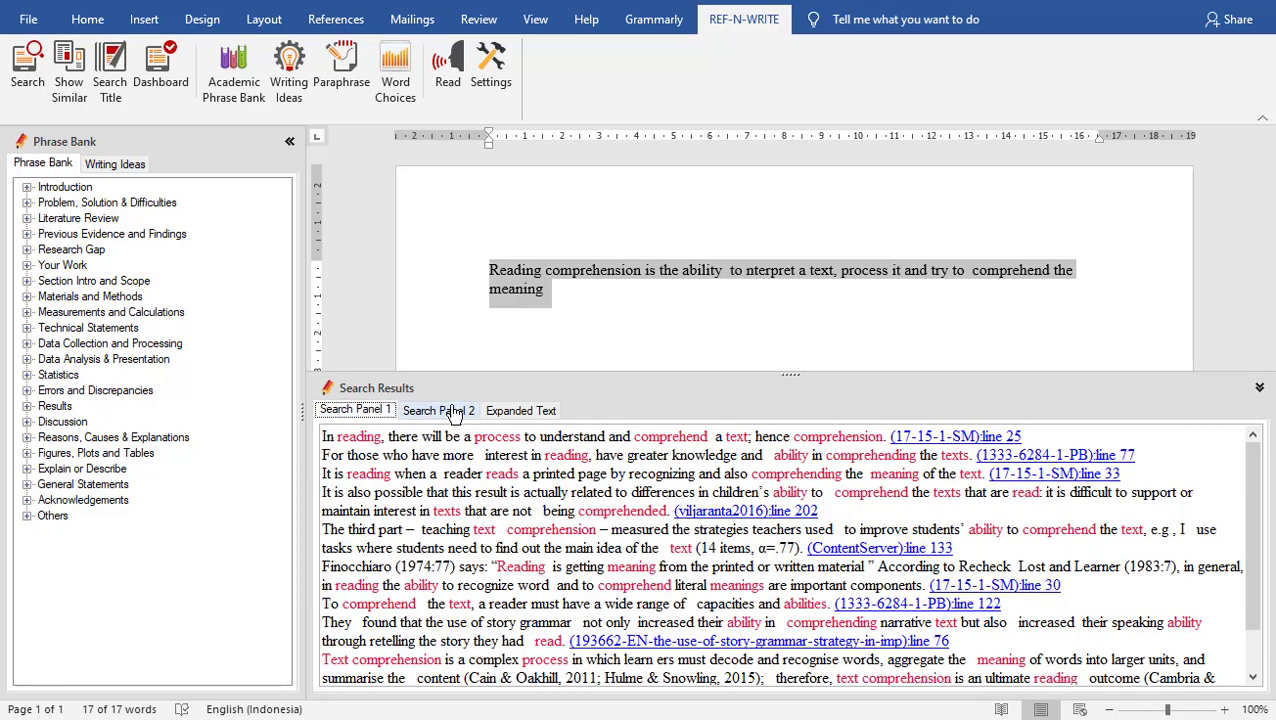
left_click(452, 412)
left_click(378, 412)
left_click(432, 414)
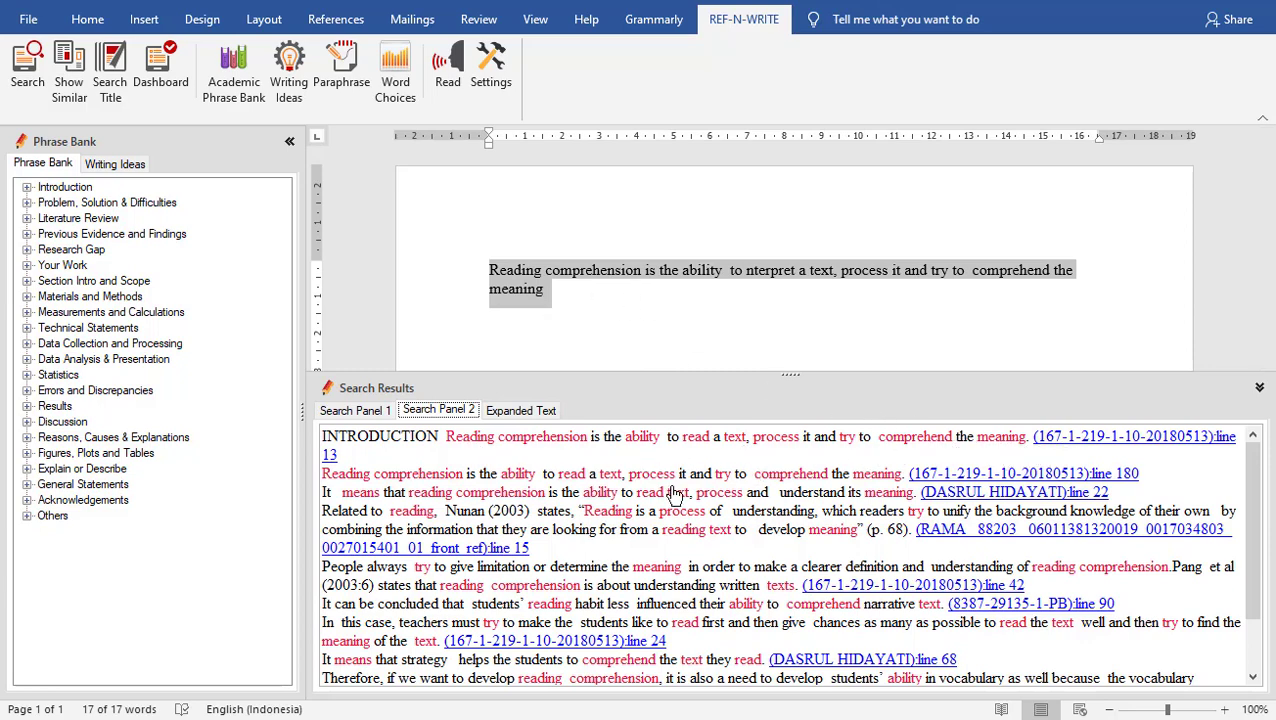
scroll(677, 563, "down", 2)
scroll(677, 563, "up", 2)
left_click_drag(1026, 440, 446, 440)
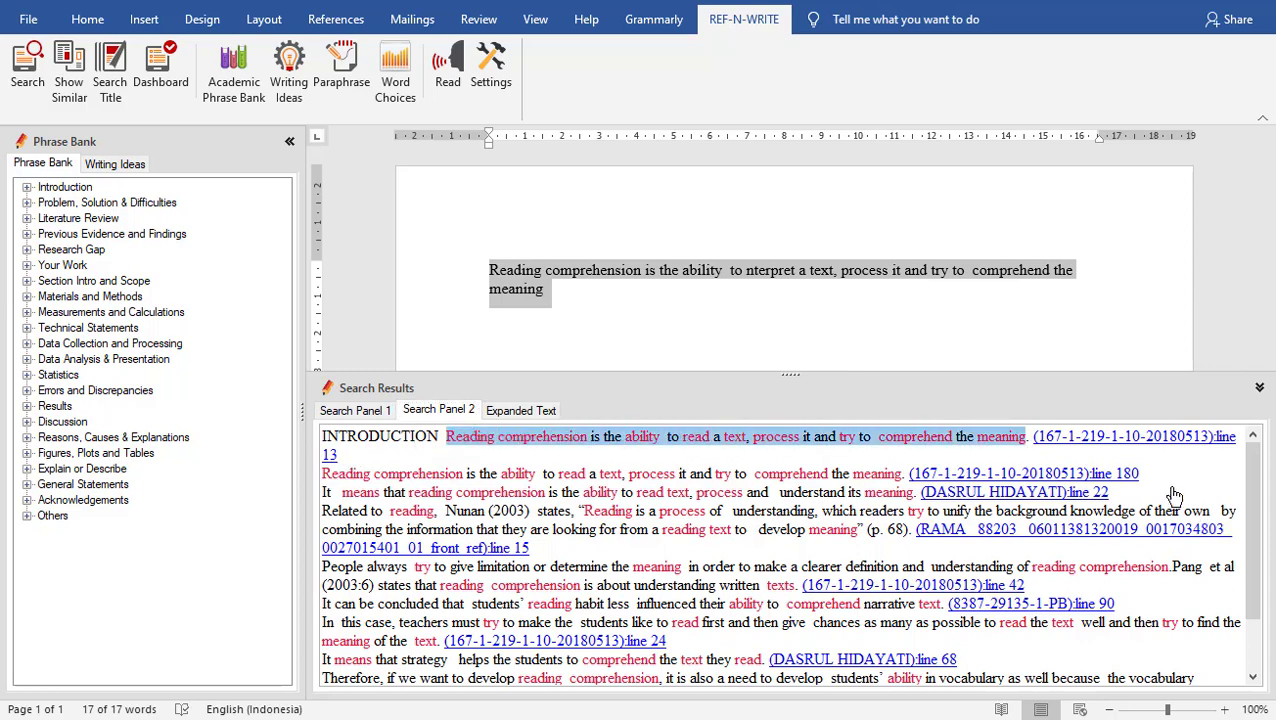
left_click(897, 462)
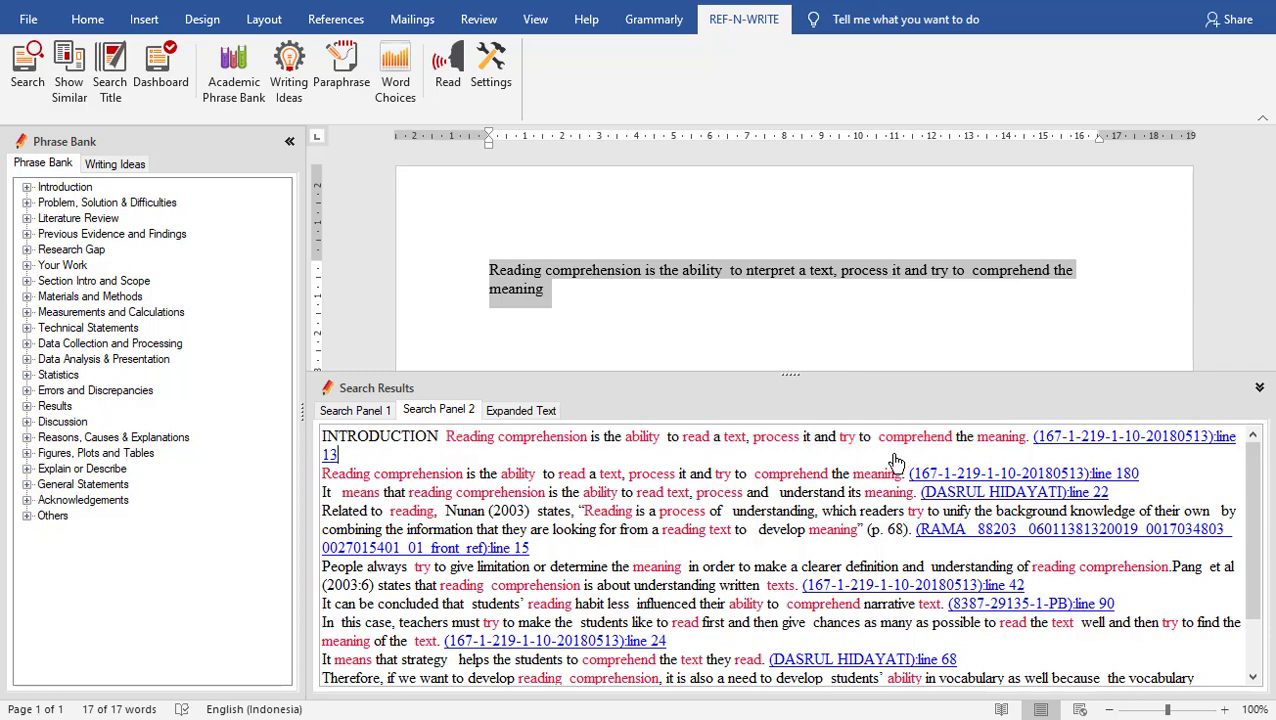
left_click(1118, 447)
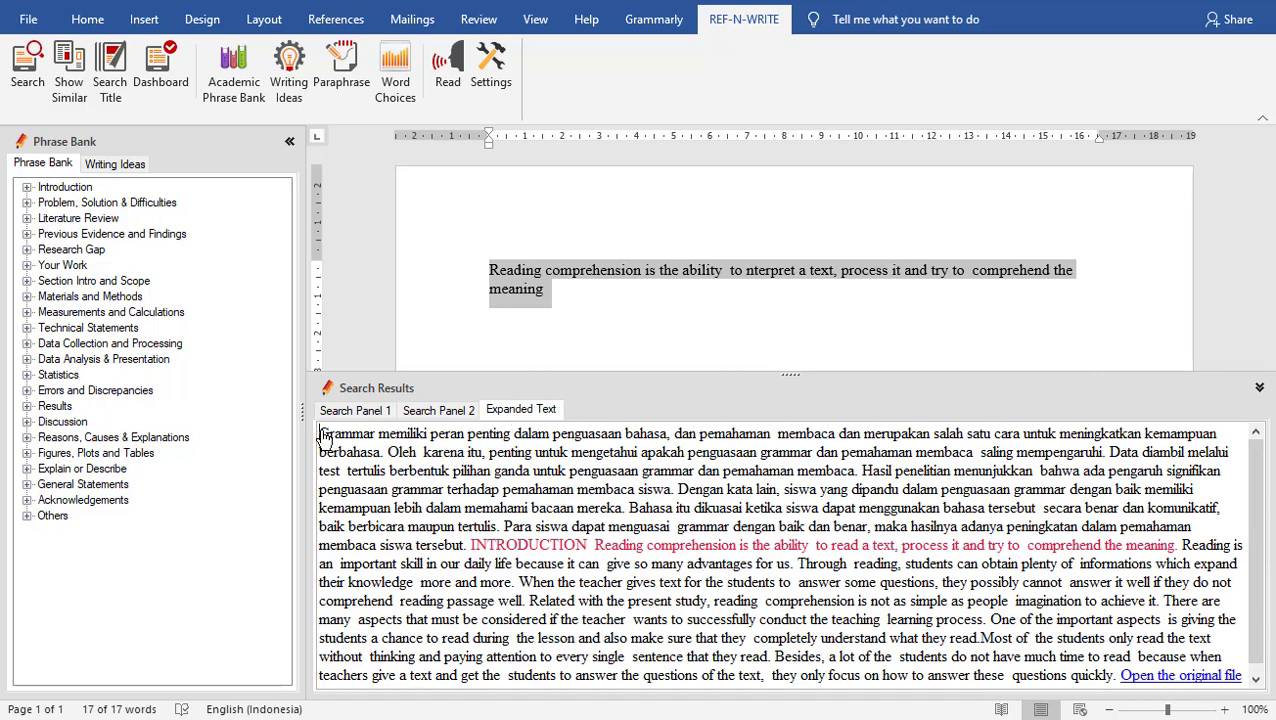
scroll(765, 537, "down", 1)
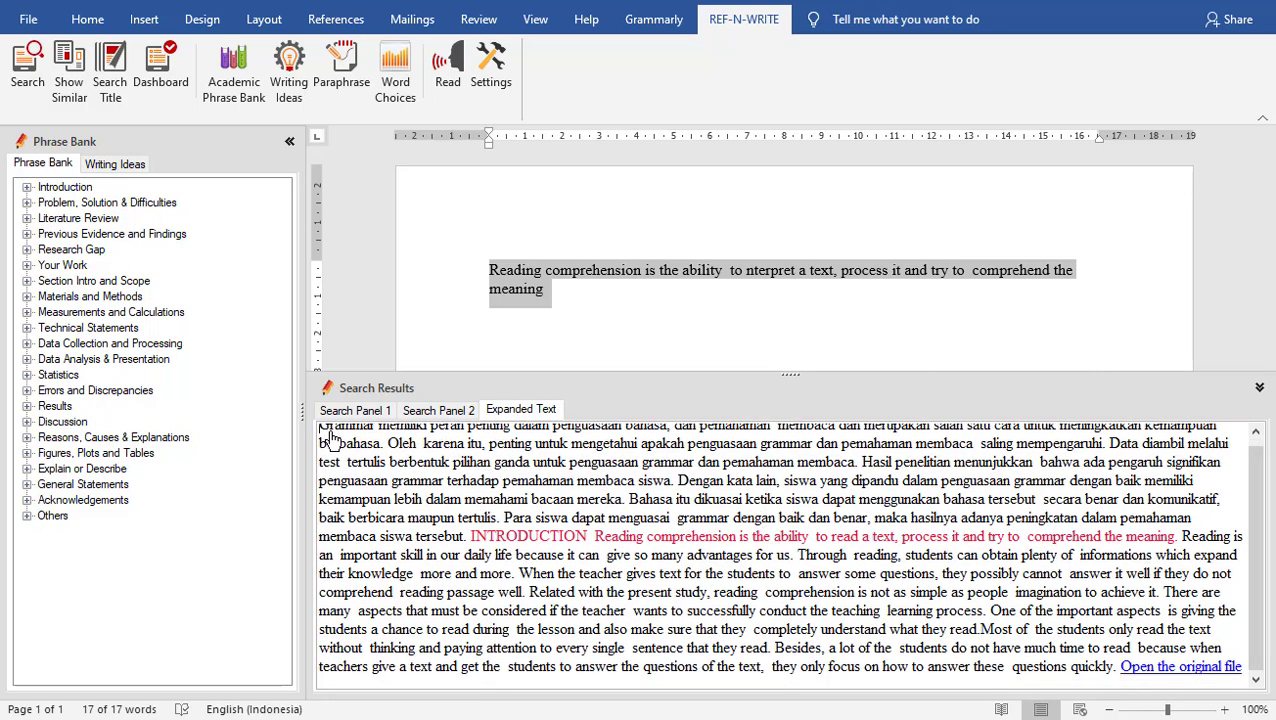
scroll(328, 442, "up", 1)
scroll(840, 585, "down", 1)
- Highlight the matched sentence within the expanded text and check it against the Search Panel 2 matches
left_click_drag(596, 537, 1095, 535)
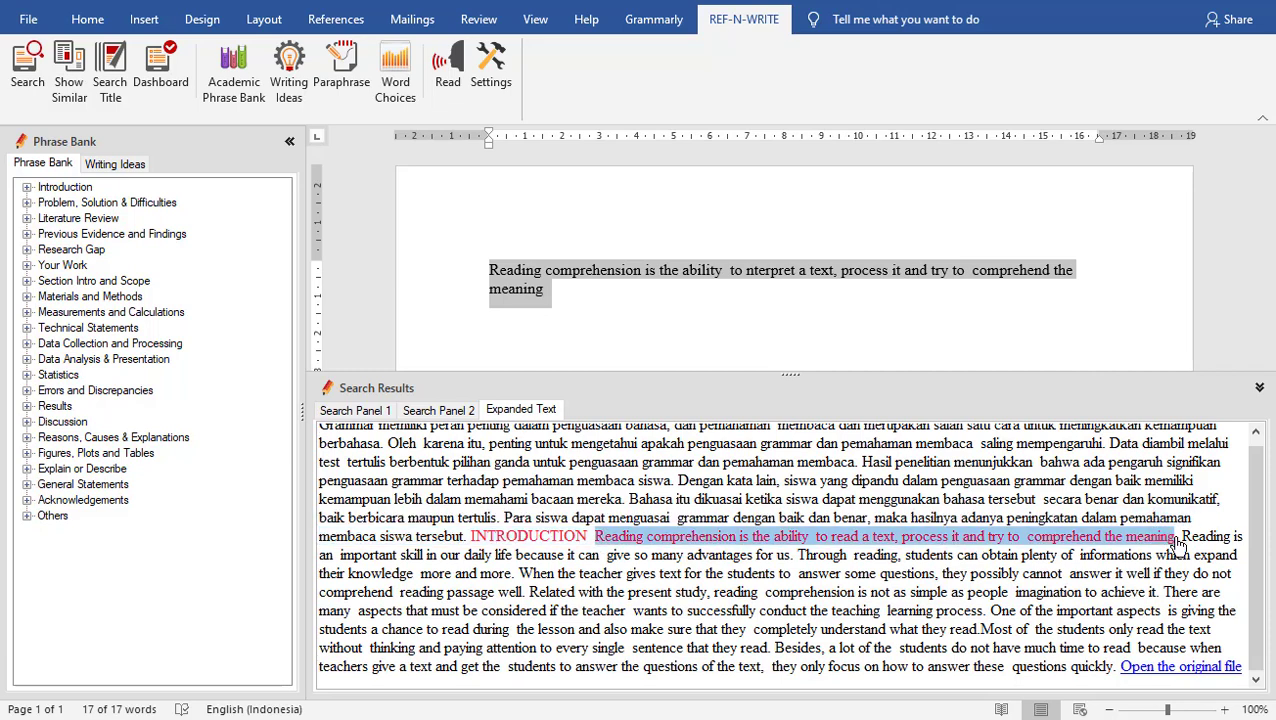
left_click(798, 593)
left_click_drag(596, 537, 1125, 540)
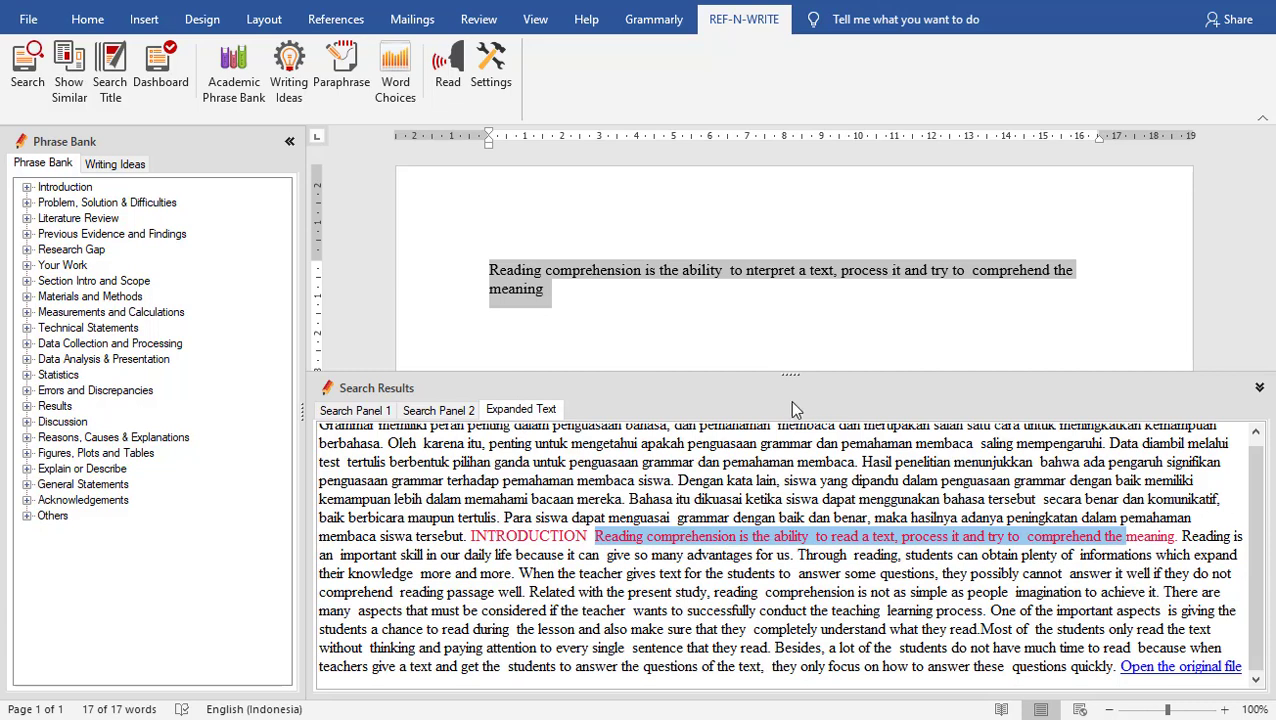
left_click(462, 410)
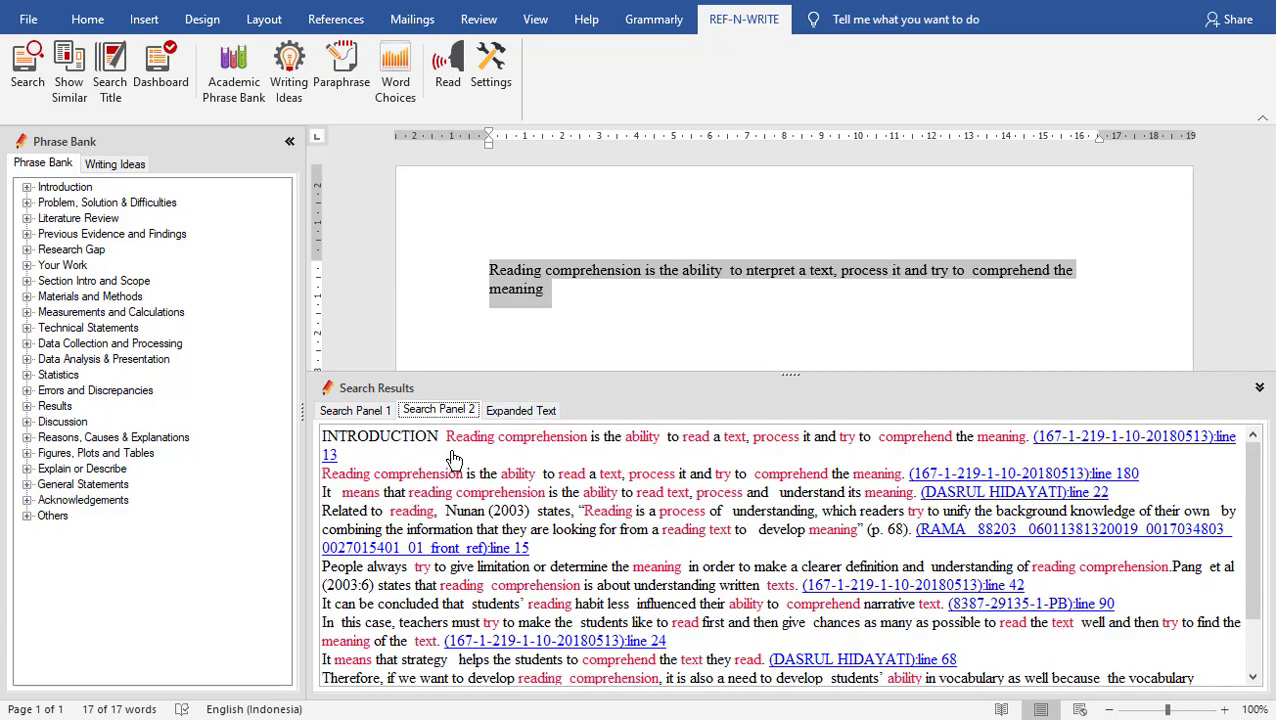
left_click(519, 411)
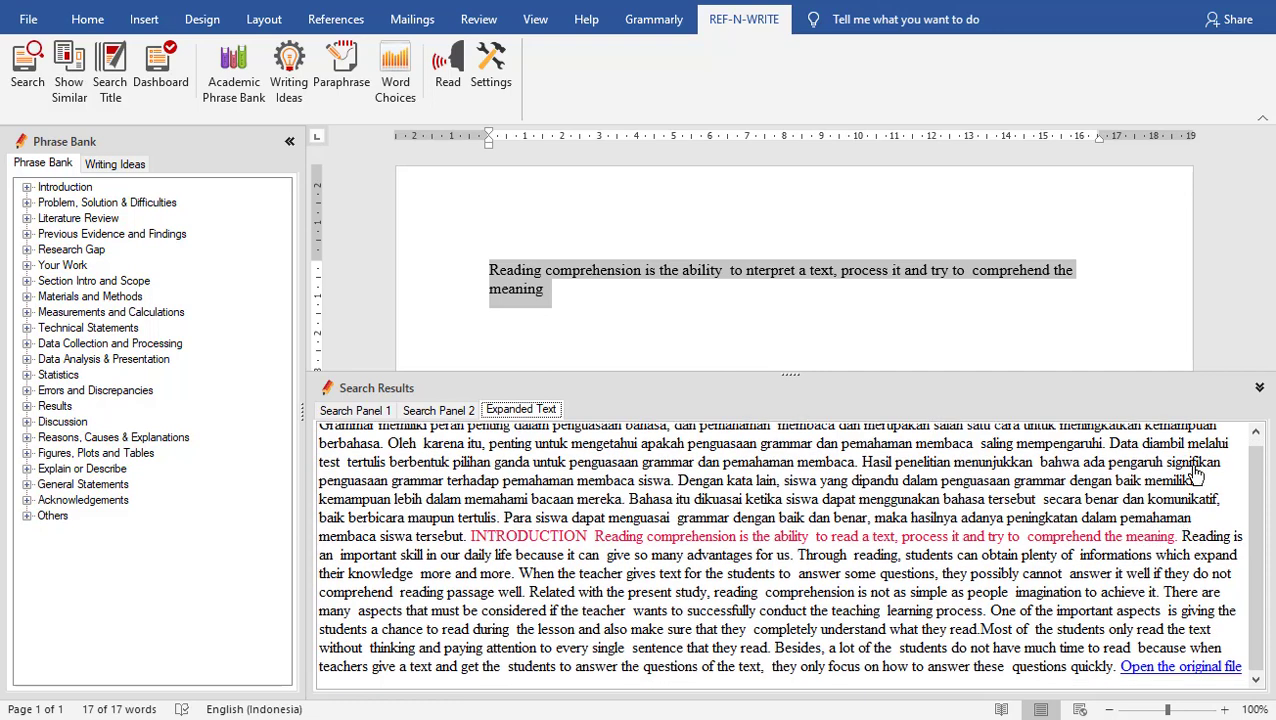
scroll(1245, 495, "up", 1)
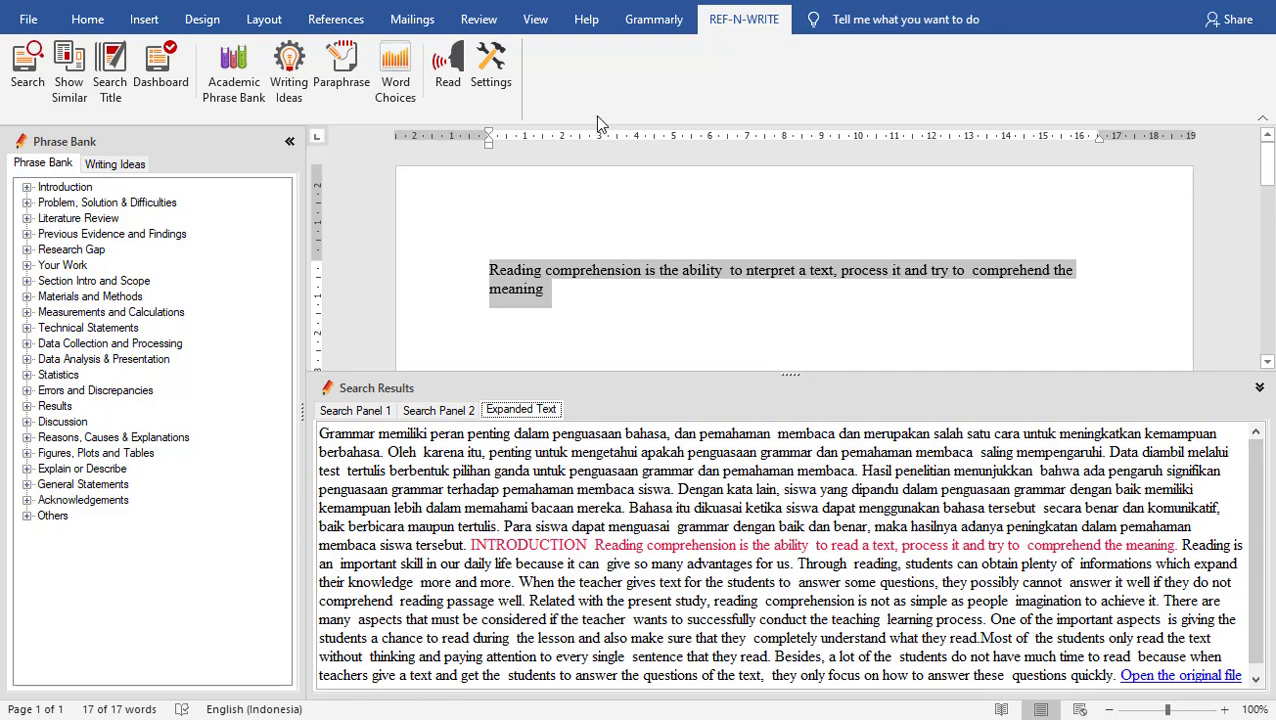
- Check the total results setting for Expanded Results in the REF-N-WRITE settings, then close them without saving
left_click(491, 70)
left_click_drag(736, 290, 701, 290)
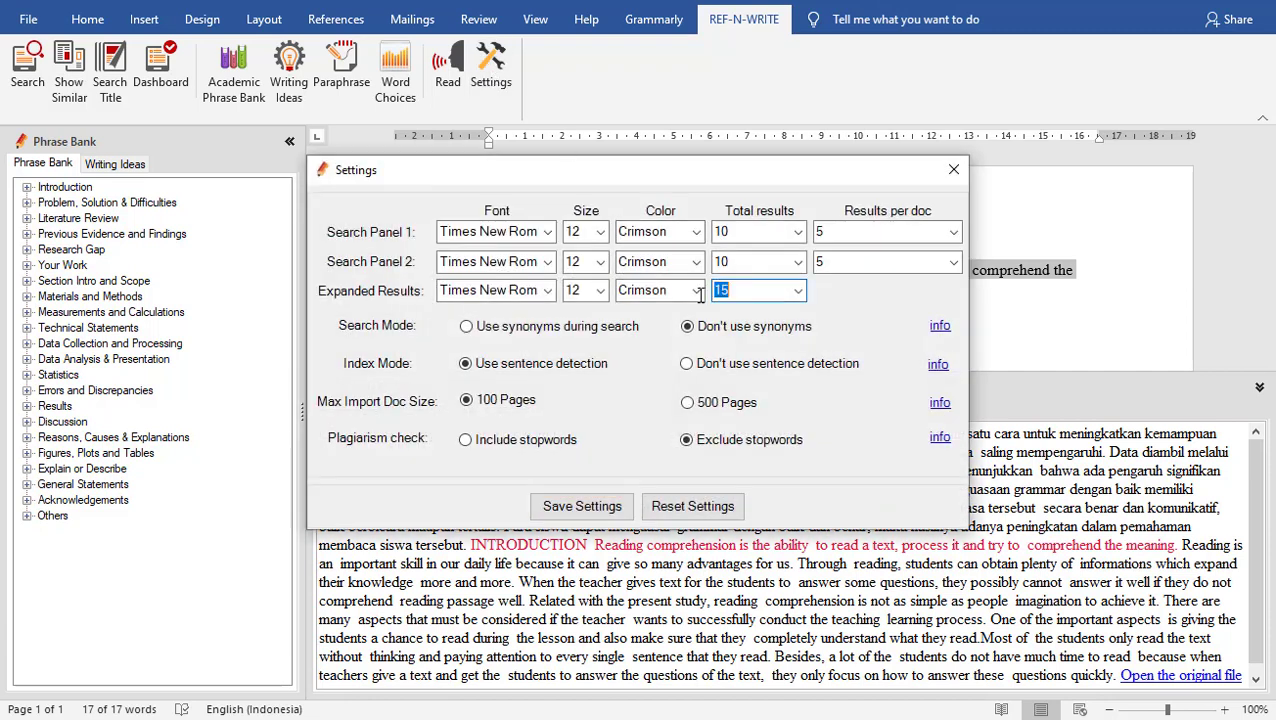
left_click(955, 171)
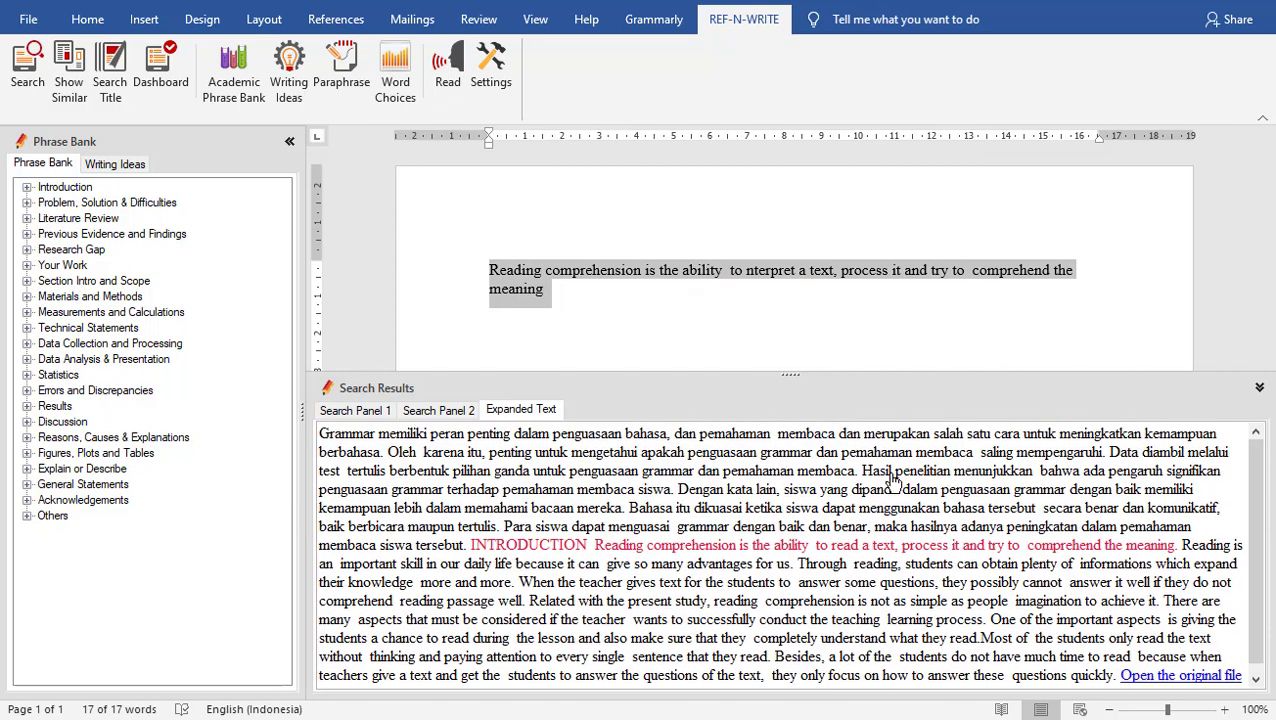